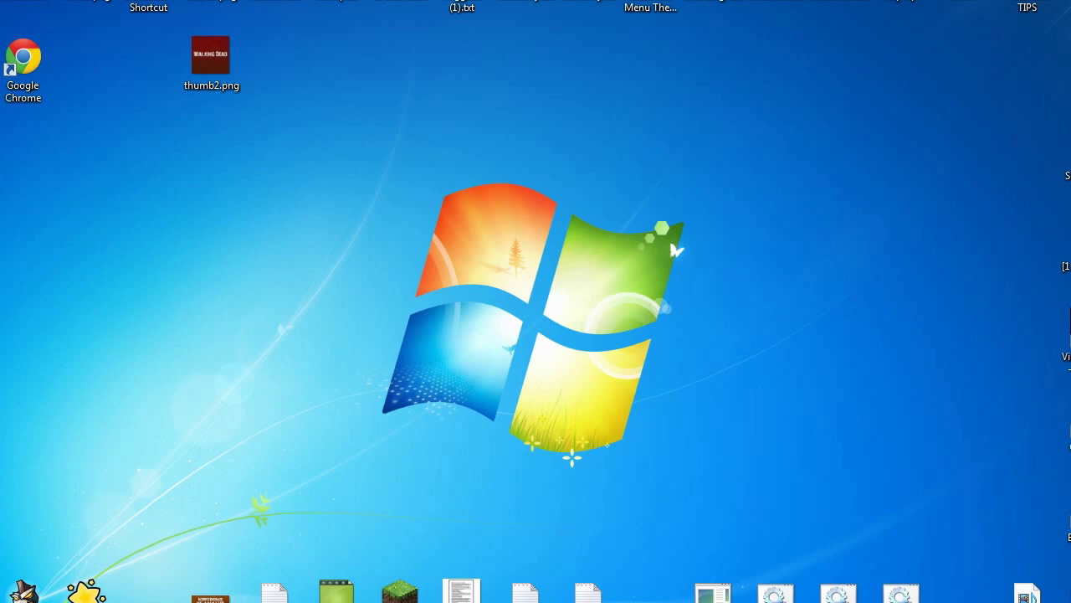
Search the web for 7zip and open the official 7-Zip website.
{"action": "type", "text": "7x"}
{"action": "key", "text": "BackSpace"}
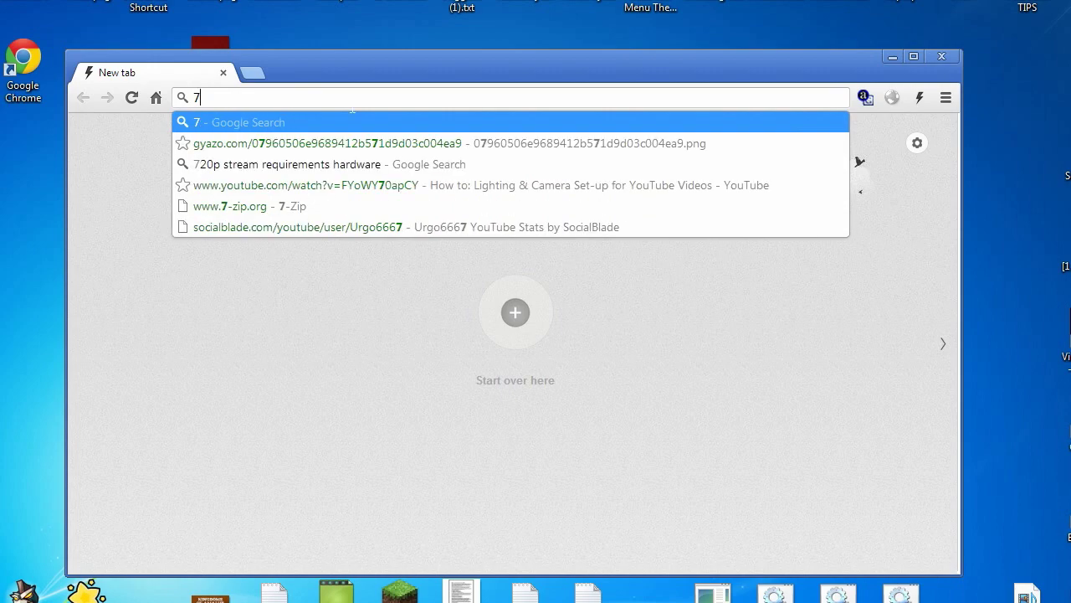
{"action": "type", "text": "zip"}
{"action": "key", "text": "Return"}
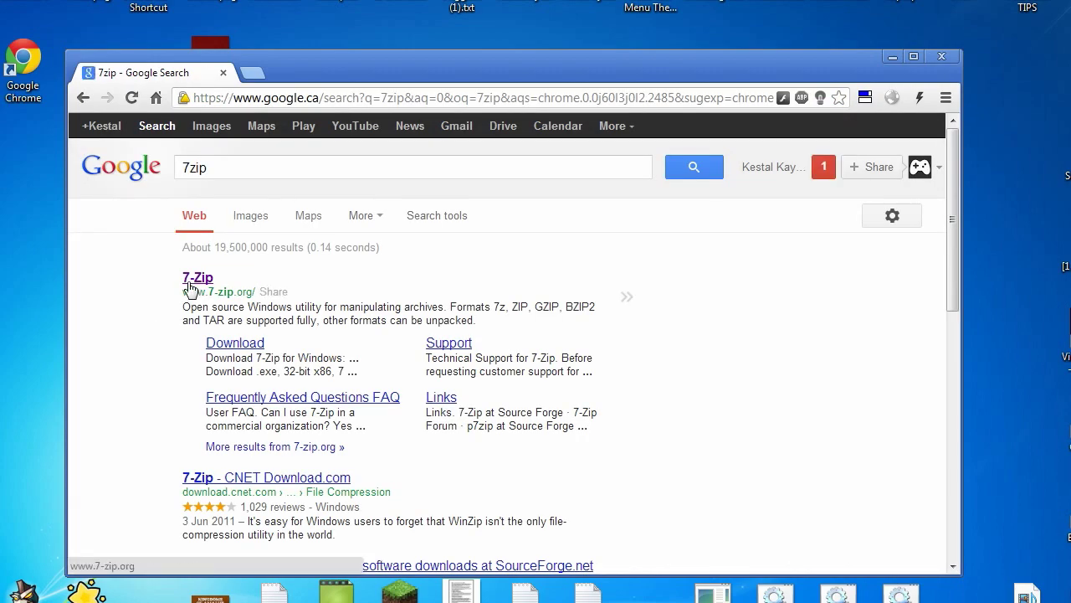
{"action": "left_click", "coordinate": [192, 281]}
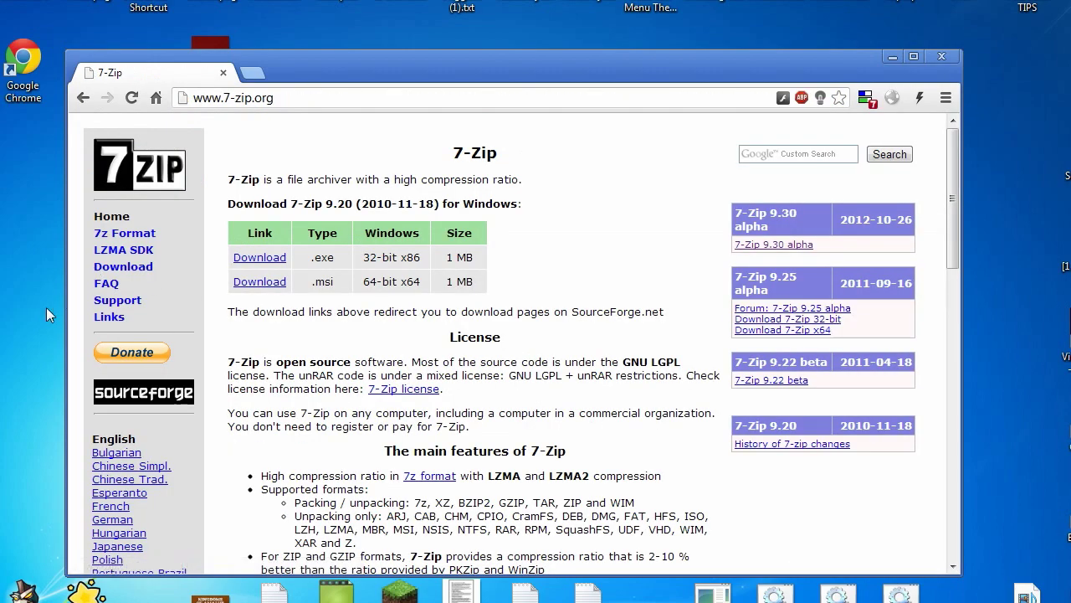
Open the 7-Zip 9.30 alpha release page and highlight the 32-bit Windows .exe download address.
{"action": "left_click", "coordinate": [799, 244]}
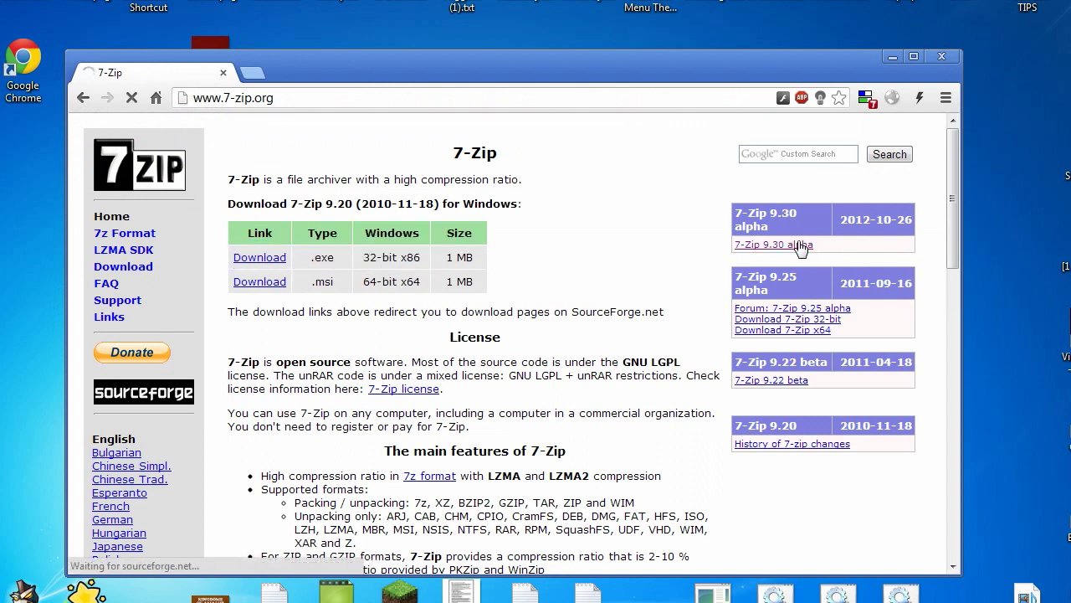
{"action": "scroll", "coordinate": [478, 407], "scroll_direction": "down", "scroll_amount": 3}
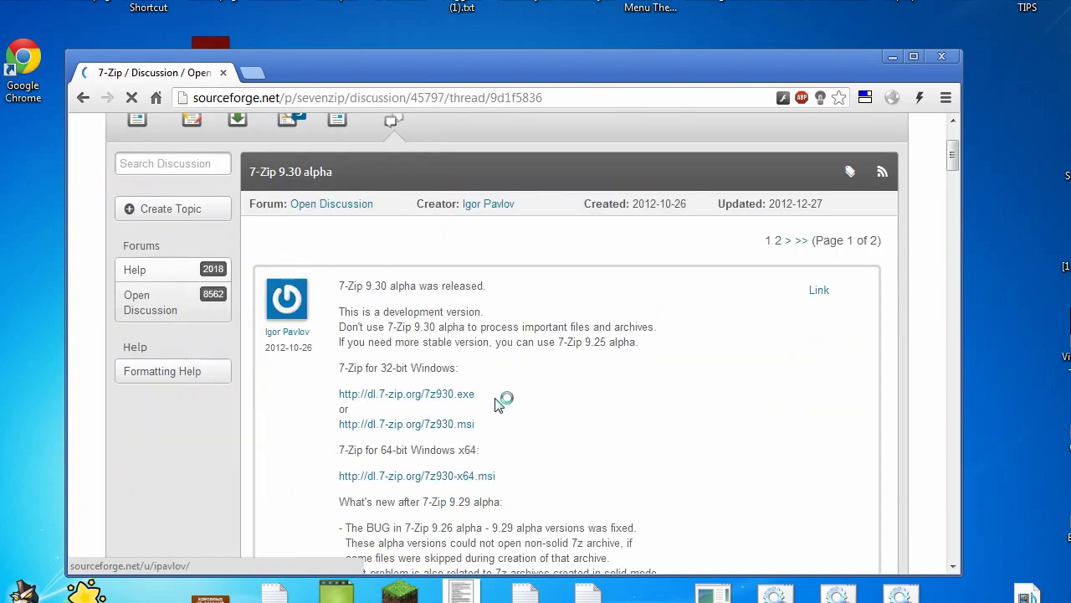
{"action": "left_click_drag", "start_coordinate": [475, 394], "coordinate": [339, 394]}
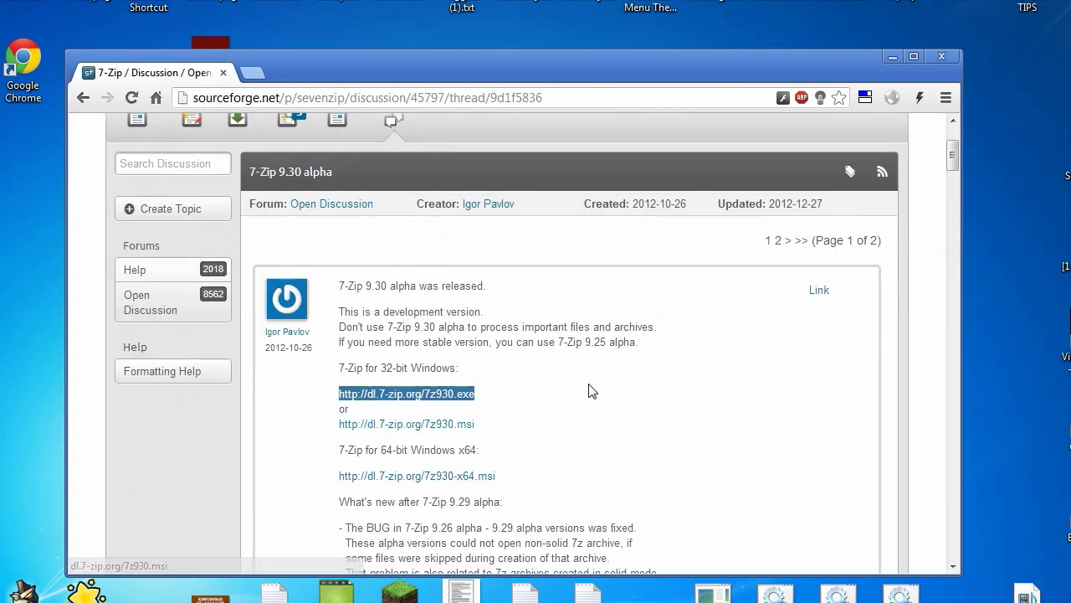
Search the web for forge and open the [API] Minecraft Forge thread on Minecraft Forum.
{"action": "left_click", "coordinate": [433, 98]}
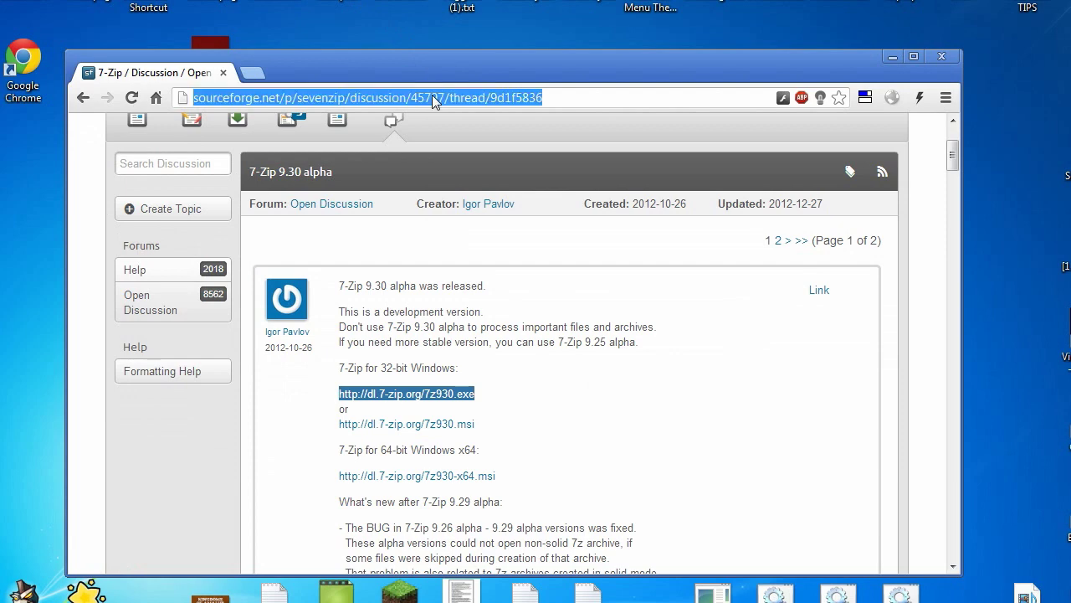
{"action": "type", "text": "forge"}
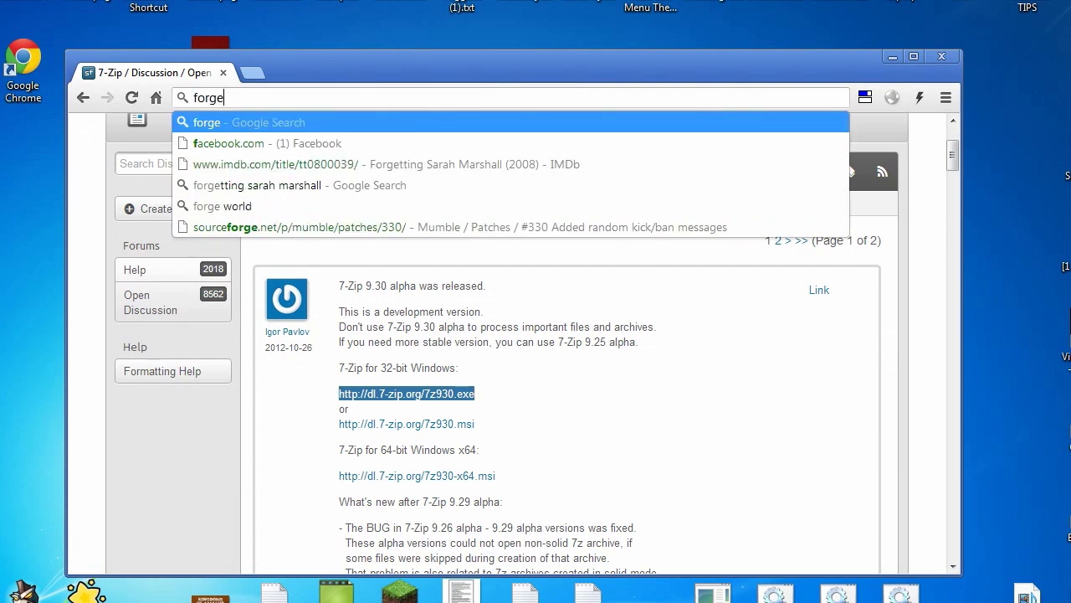
{"action": "key", "text": "Escape"}
{"action": "key", "text": "Return"}
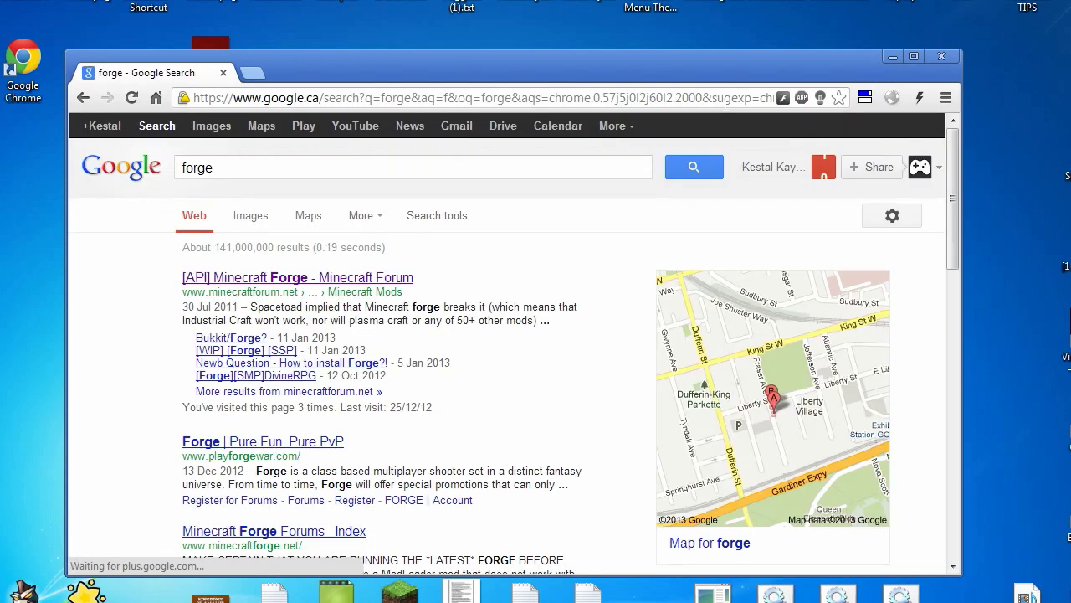
{"action": "left_click", "coordinate": [285, 278]}
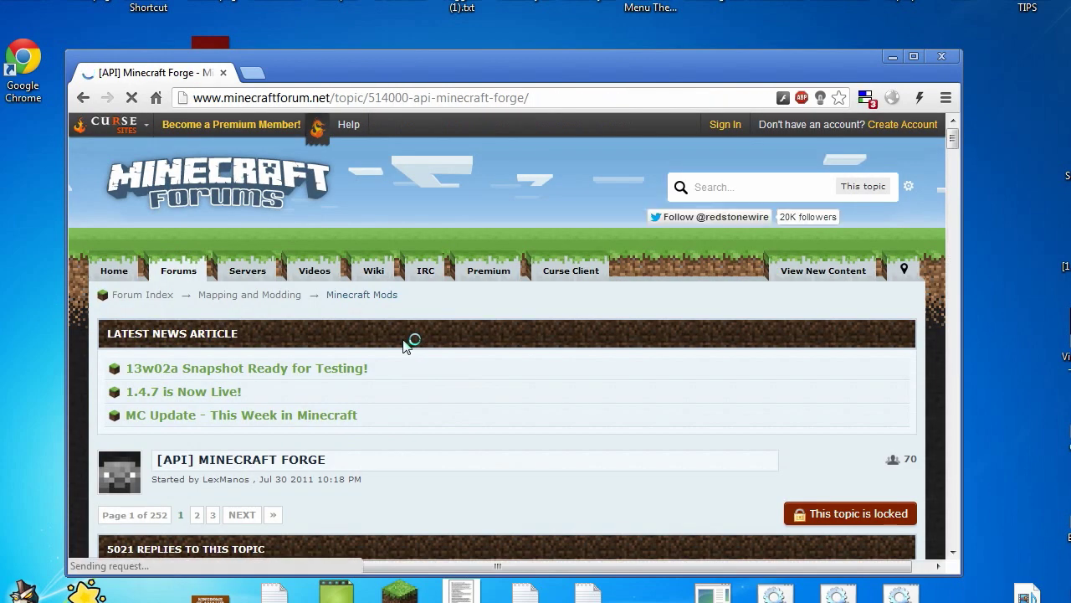
Follow the thread's link to the Minecraft Forge project's own forum at minecraftforge.net.
{"action": "scroll", "coordinate": [405, 343], "scroll_direction": "down", "scroll_amount": 3}
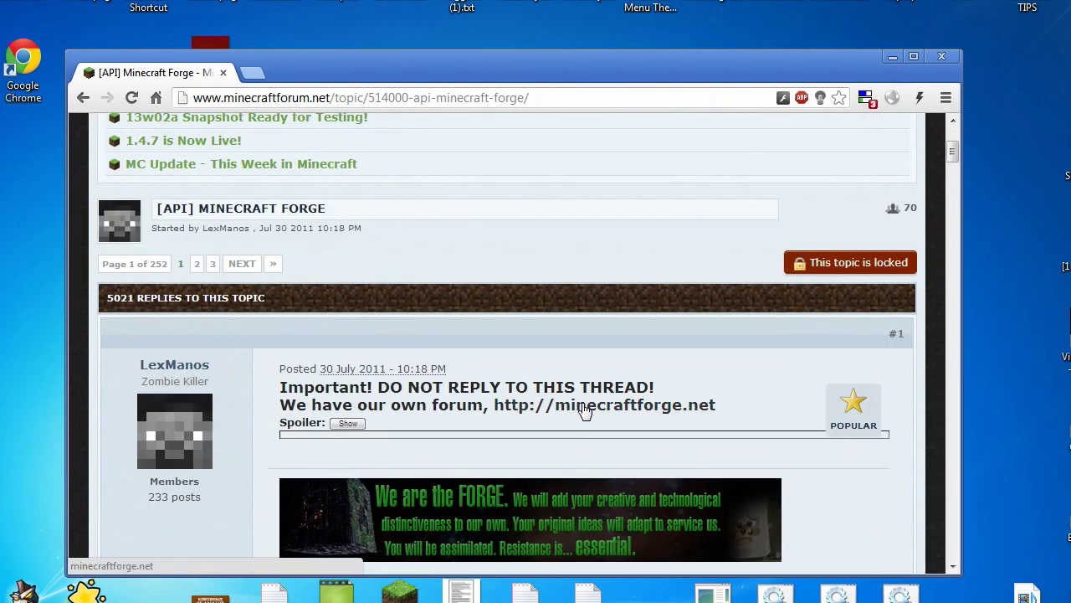
{"action": "left_click_drag", "start_coordinate": [494, 405], "coordinate": [712, 408]}
{"action": "left_click", "coordinate": [712, 409]}
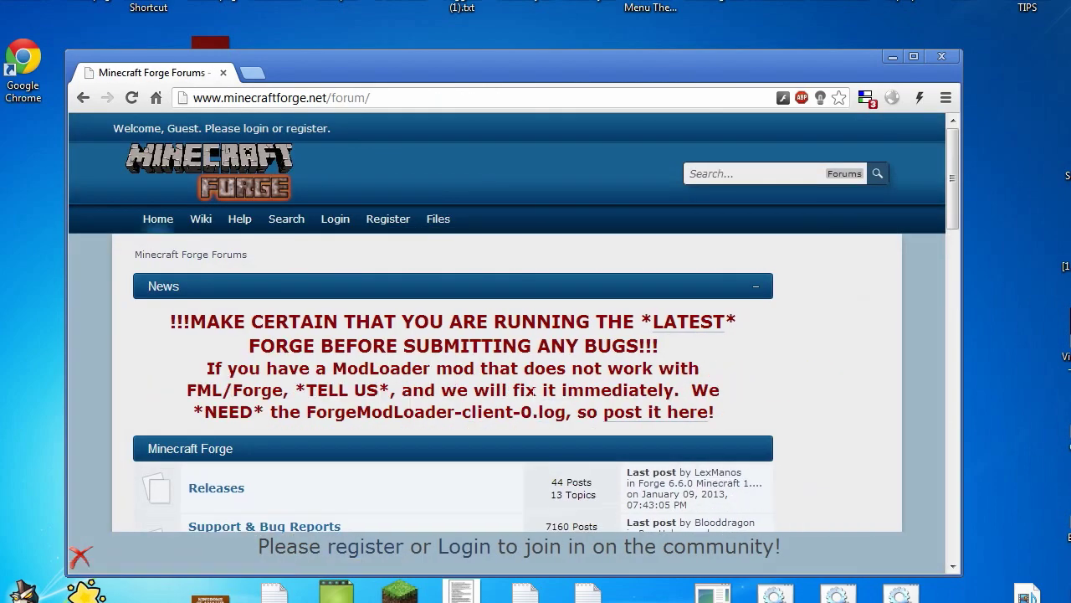
Look over the Minecraft Forge forum boards and open the Releases board to view the available Forge versions.
{"action": "scroll", "coordinate": [532, 390], "scroll_direction": "down", "scroll_amount": 3}
{"action": "scroll", "coordinate": [532, 390], "scroll_direction": "up", "scroll_amount": 3}
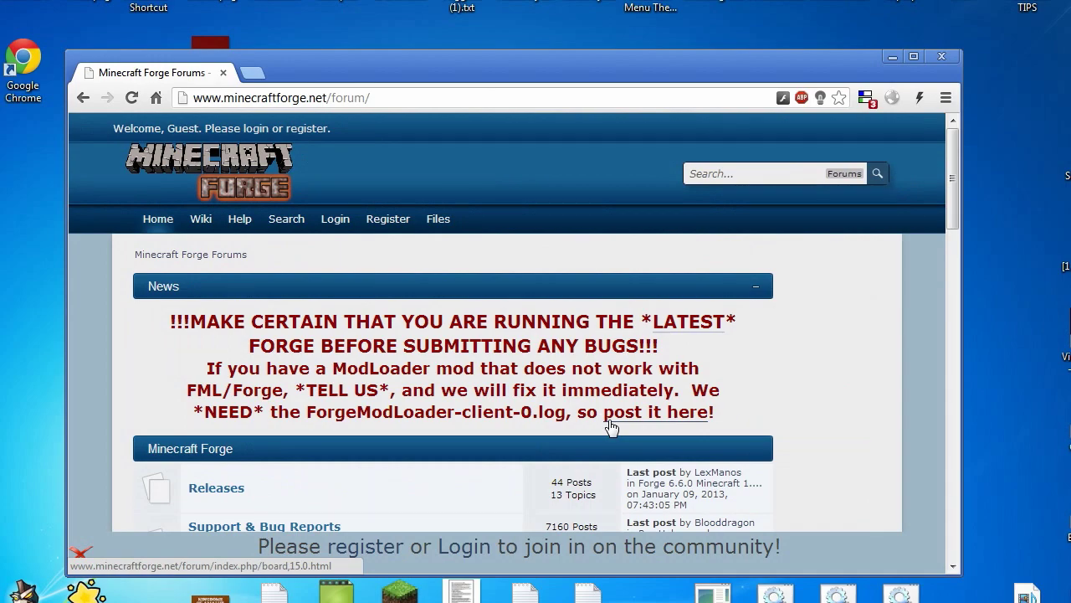
{"action": "scroll", "coordinate": [609, 421], "scroll_direction": "down", "scroll_amount": 3}
{"action": "scroll", "coordinate": [609, 421], "scroll_direction": "down", "scroll_amount": 3}
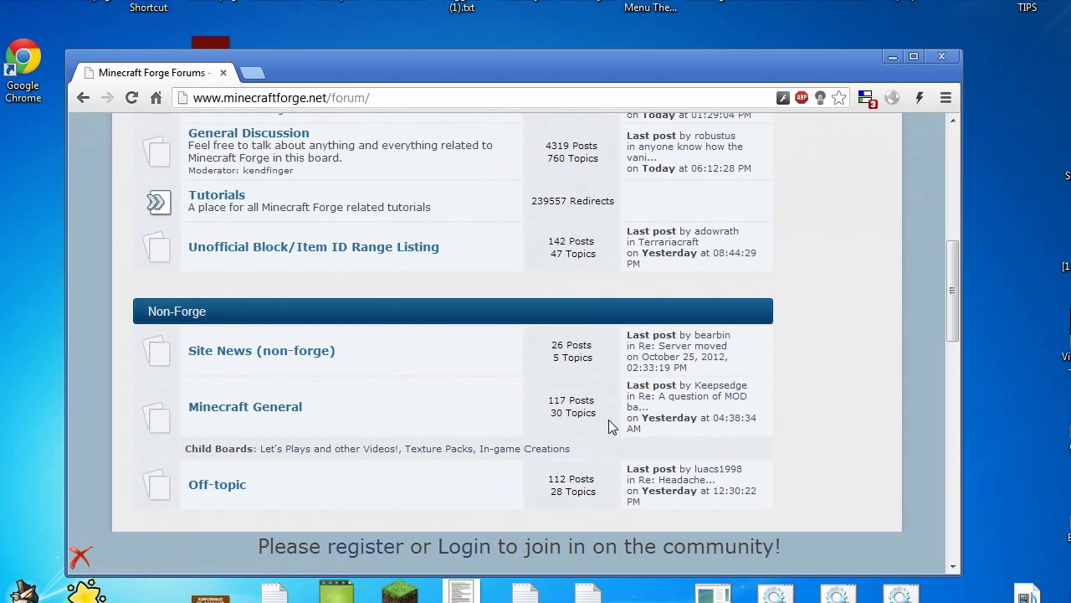
{"action": "scroll", "coordinate": [608, 426], "scroll_direction": "down", "scroll_amount": 5}
{"action": "scroll", "coordinate": [610, 426], "scroll_direction": "up", "scroll_amount": 10}
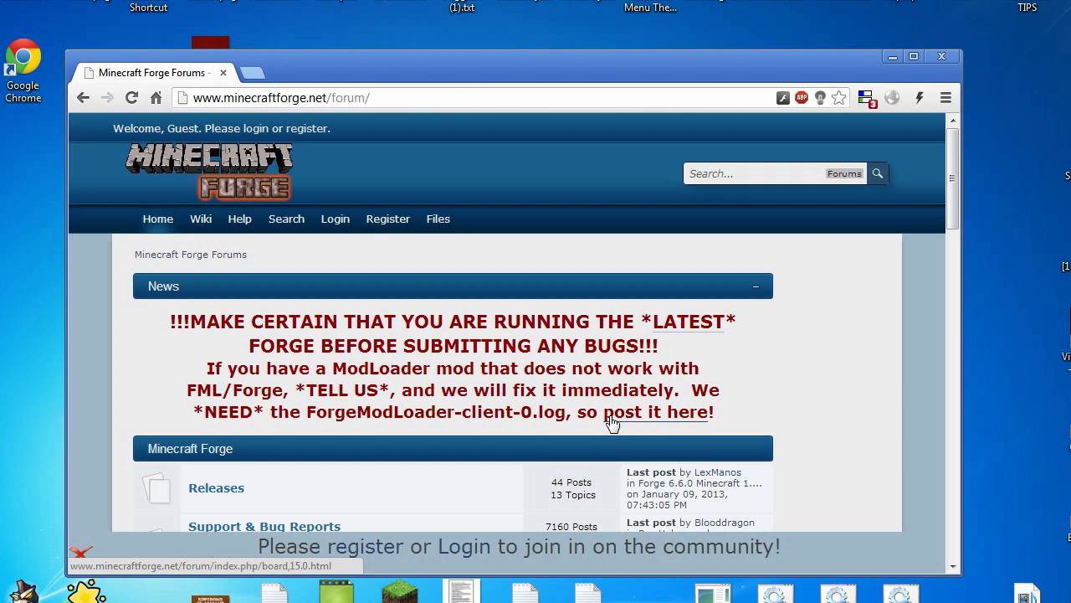
{"action": "left_click", "coordinate": [225, 494]}
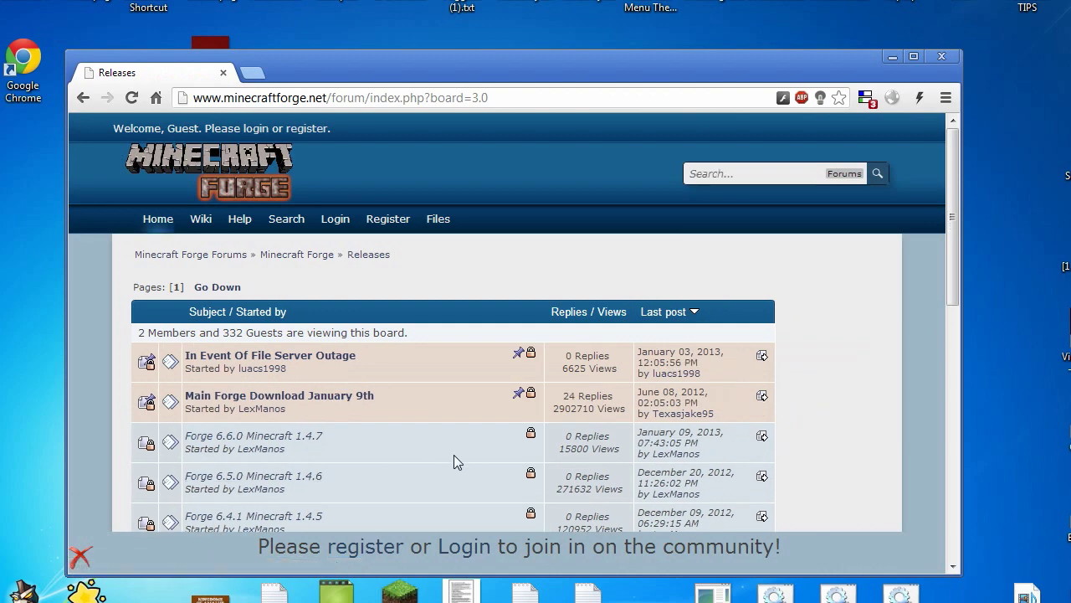
{"action": "scroll", "coordinate": [287, 440], "scroll_direction": "down", "scroll_amount": 2}
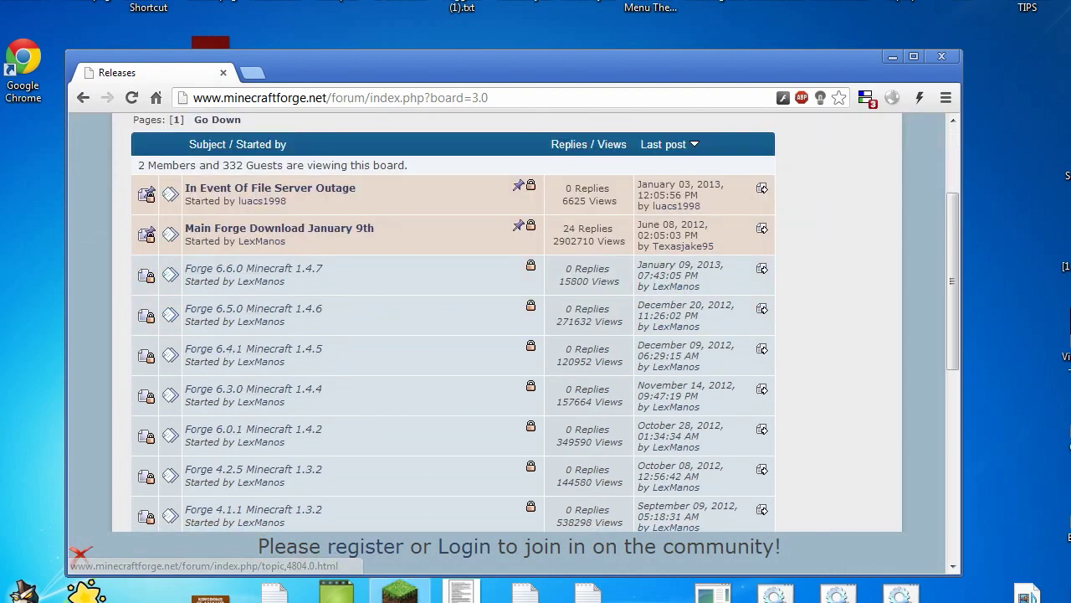
Launch Minecraft, log in with the saved account, check the game version on the title screen and quit the game.
{"action": "left_click", "coordinate": [400, 593]}
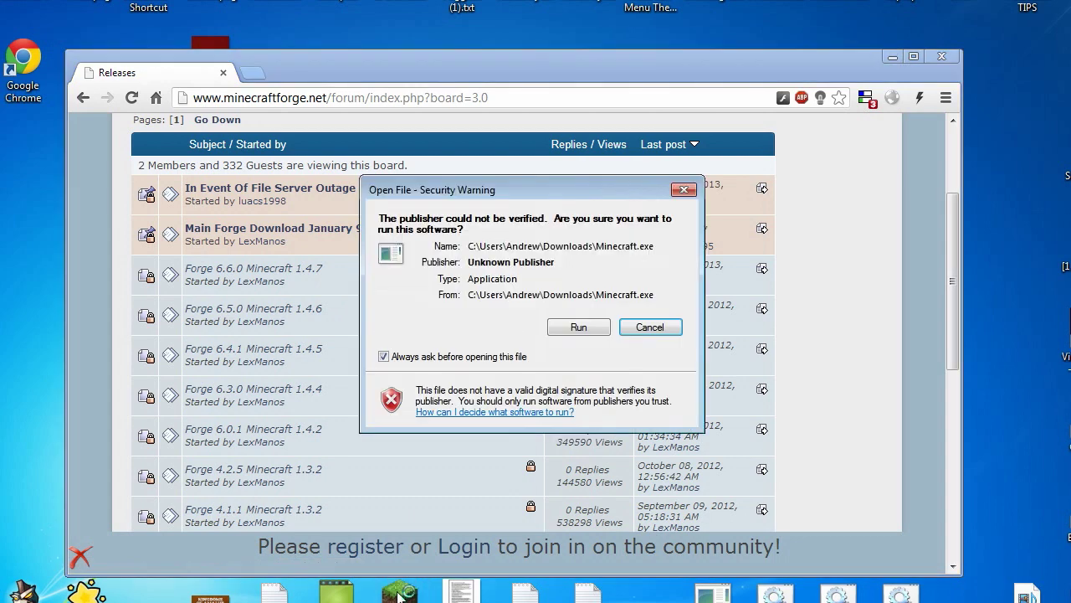
{"action": "left_click", "coordinate": [570, 328]}
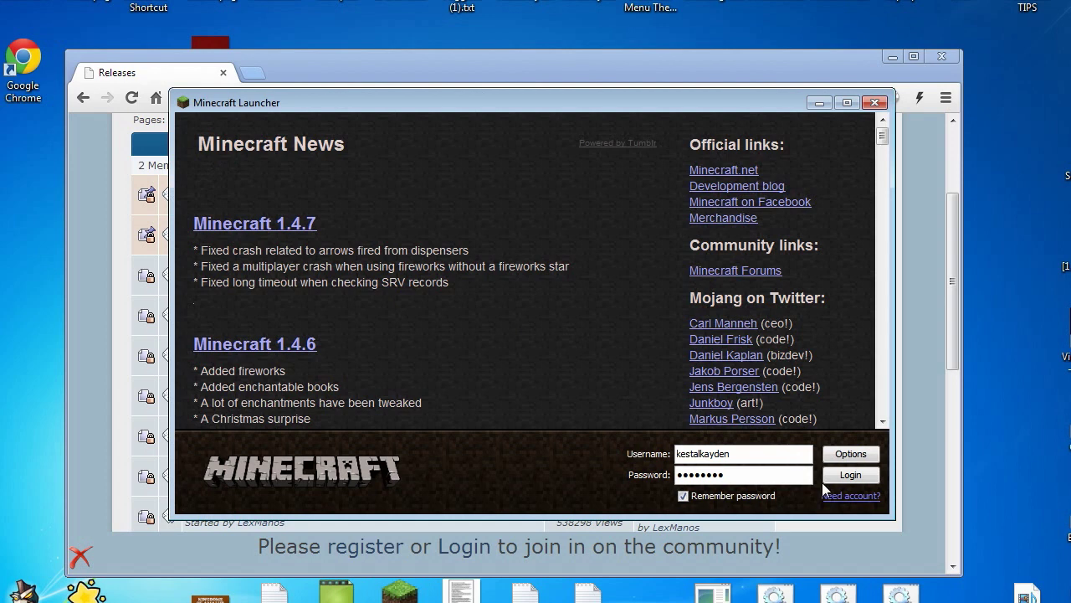
{"action": "left_click", "coordinate": [838, 475]}
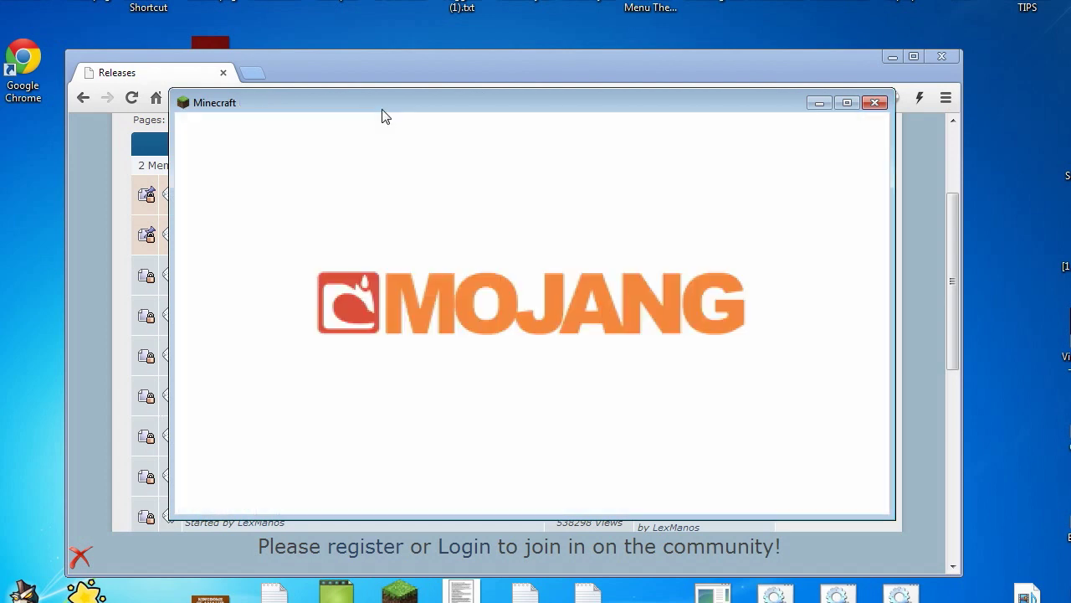
{"action": "left_click_drag", "start_coordinate": [381, 110], "coordinate": [494, 48]}
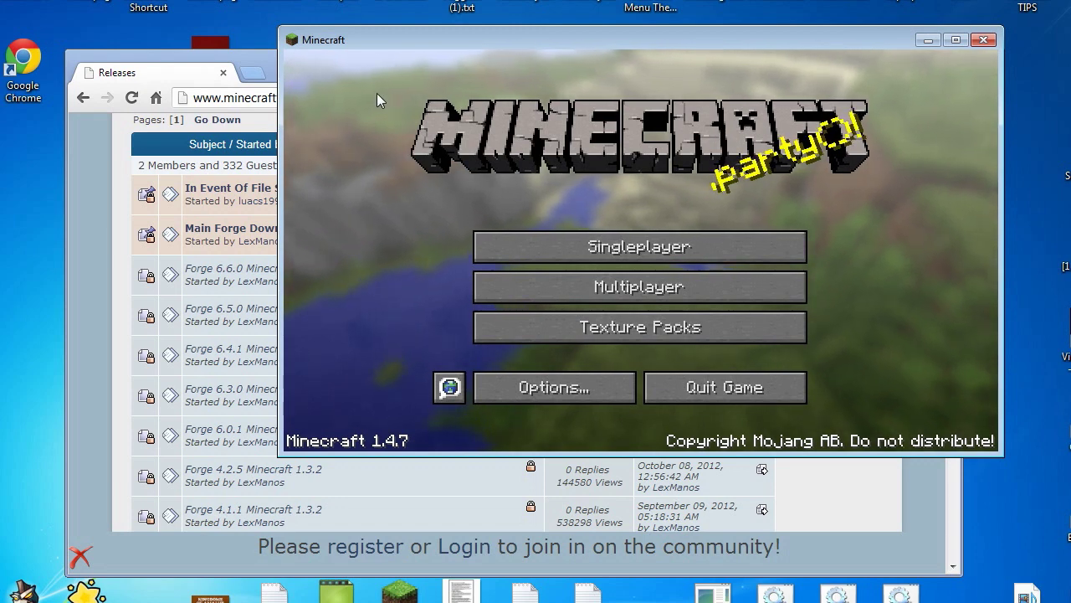
{"action": "left_click_drag", "start_coordinate": [401, 41], "coordinate": [551, 37]}
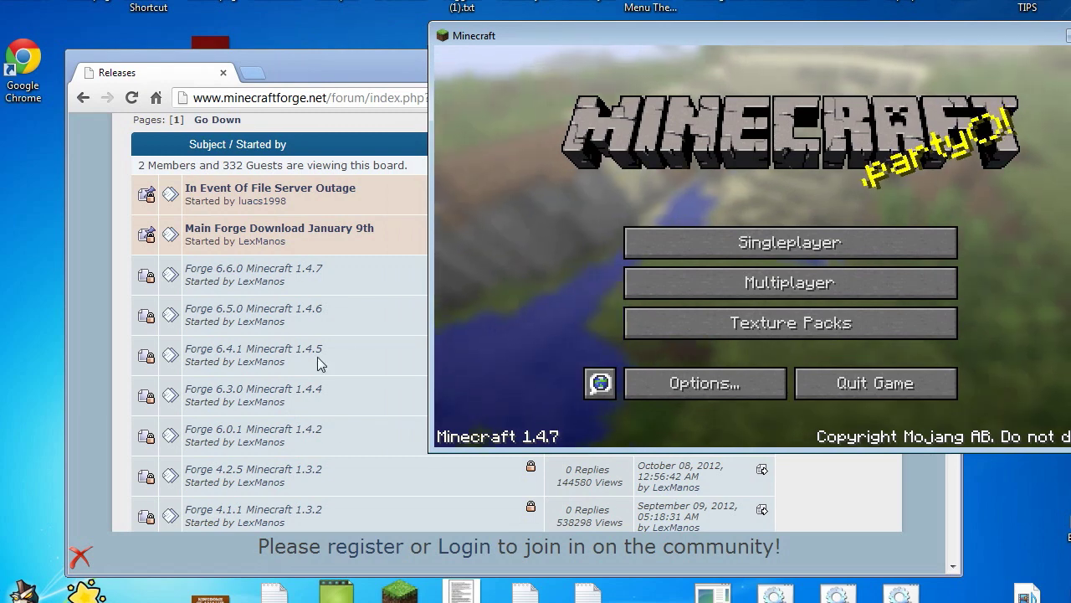
{"action": "left_click", "coordinate": [841, 382]}
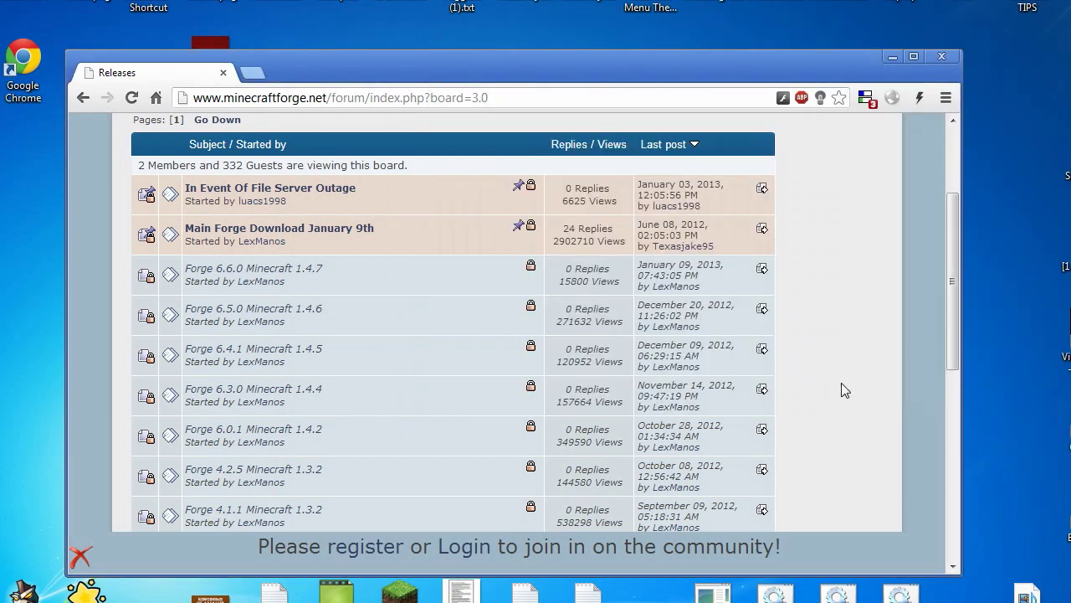
Open the Forge 6.6.0 Minecraft 1.4.7 topic and download its Universal package through the Adfly link, skipping the ad.
{"action": "left_click", "coordinate": [284, 272]}
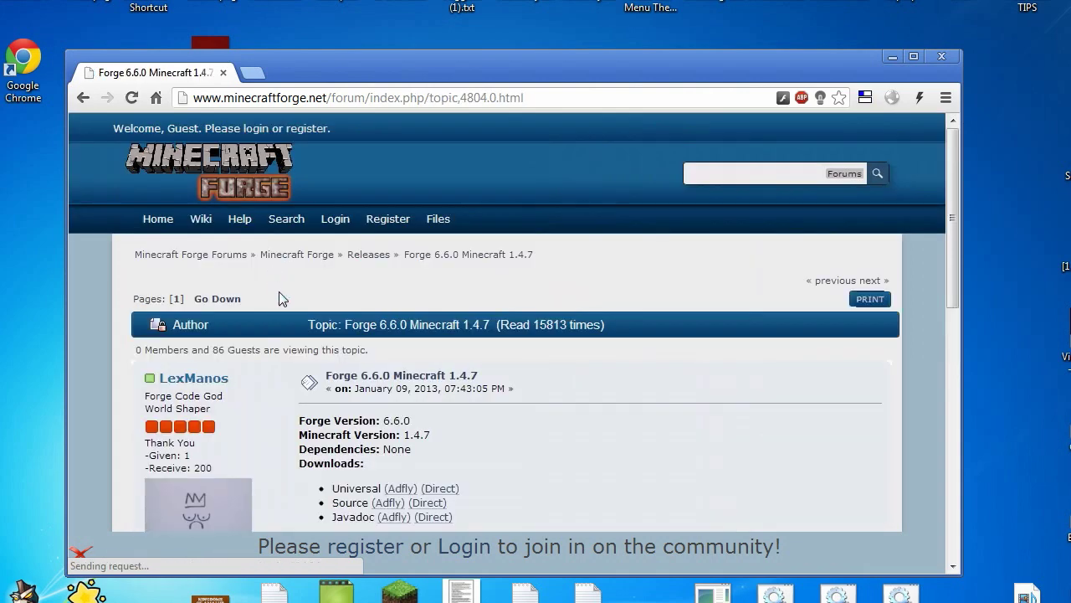
{"action": "scroll", "coordinate": [272, 276], "scroll_direction": "down", "scroll_amount": 3}
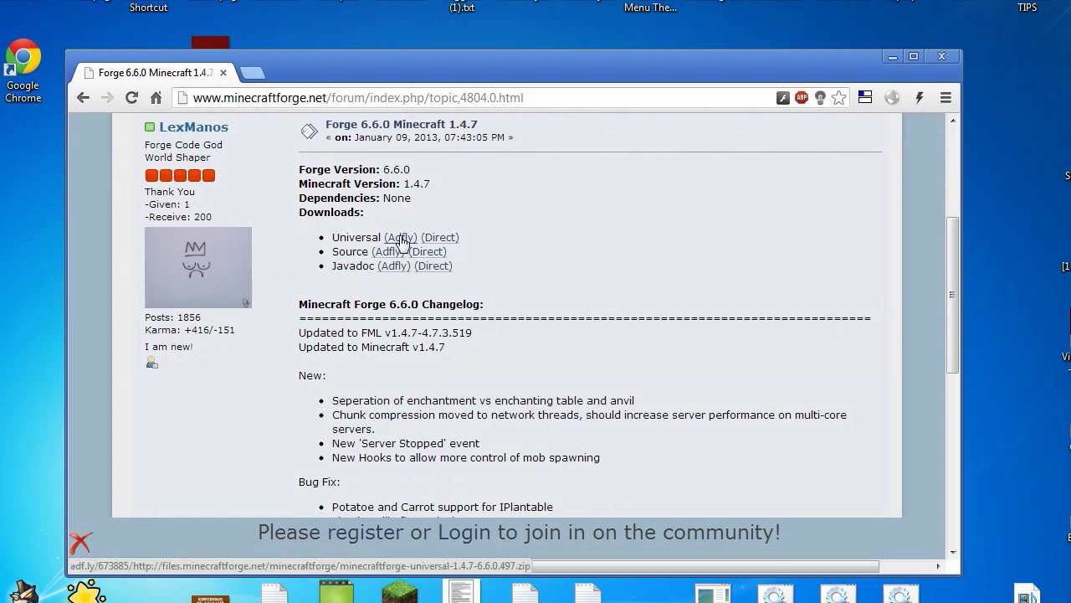
{"action": "left_click", "coordinate": [402, 240]}
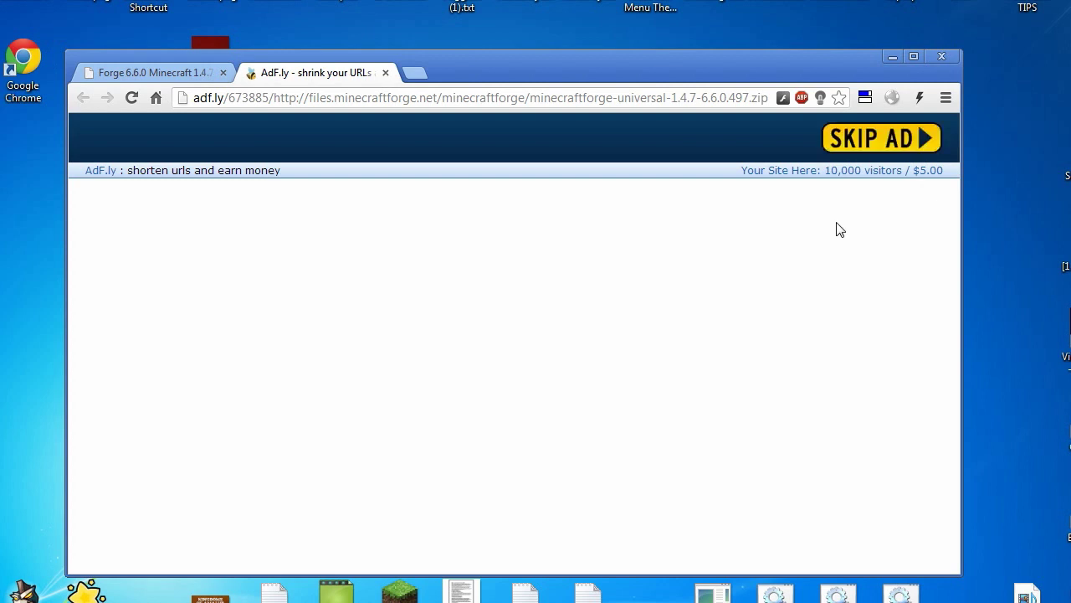
{"action": "left_click", "coordinate": [871, 133]}
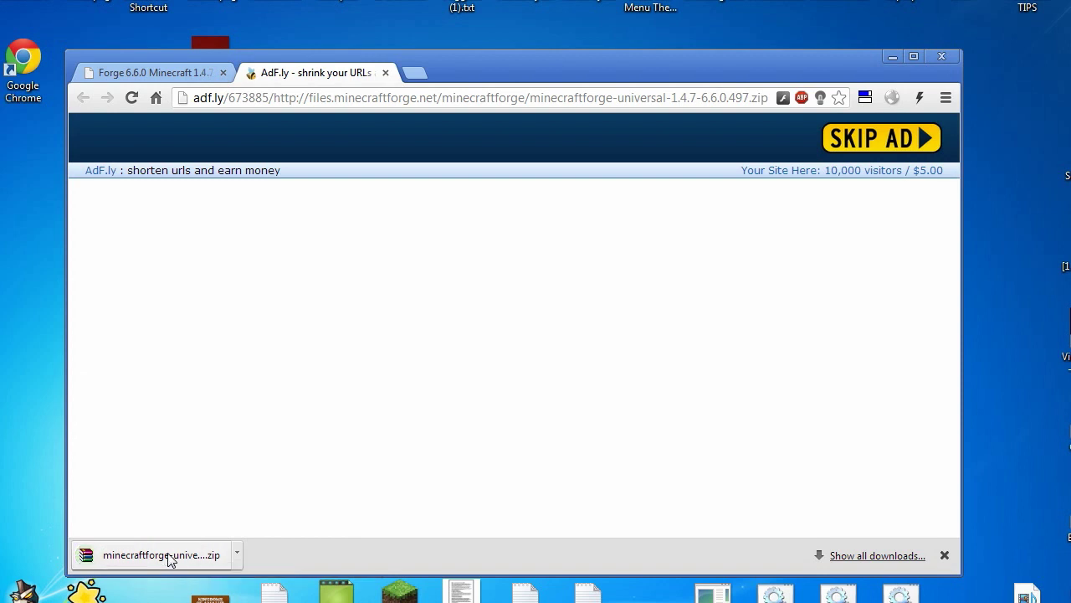
Open the downloaded minecraftforge-universal-1.4.7-6.6.0.497.zip in WinRAR and arrange it beside an Explorer window showing the .minecraft folder.
{"action": "left_click", "coordinate": [168, 559]}
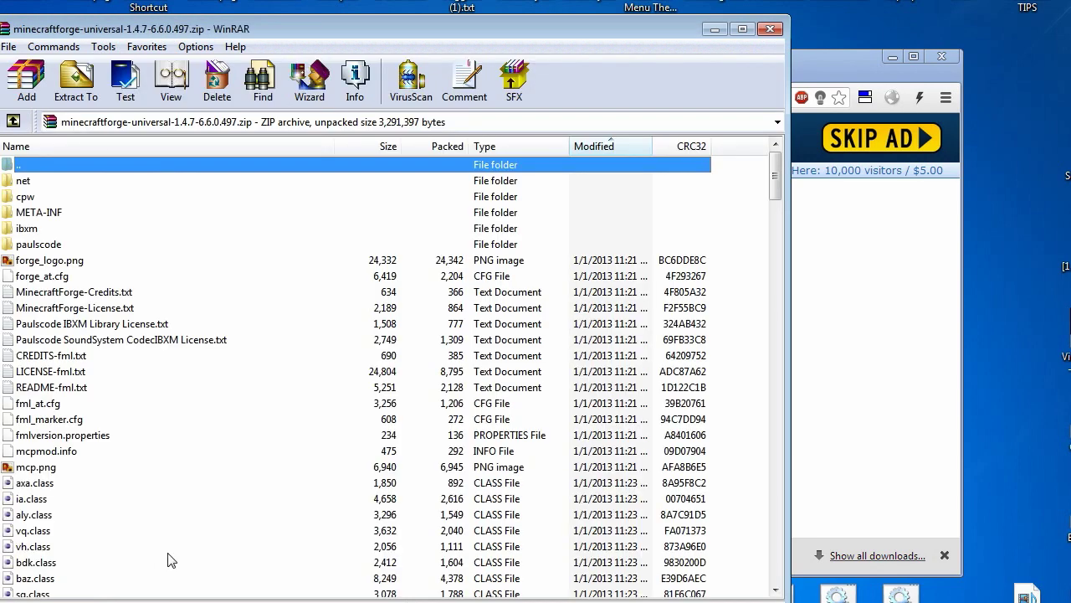
{"action": "mouse_move", "coordinate": [274, 38]}
{"action": "left_mouse_down"}
{"action": "mouse_move", "coordinate": [292, 26]}
{"action": "mouse_move", "coordinate": [283, 26]}
{"action": "left_mouse_up"}
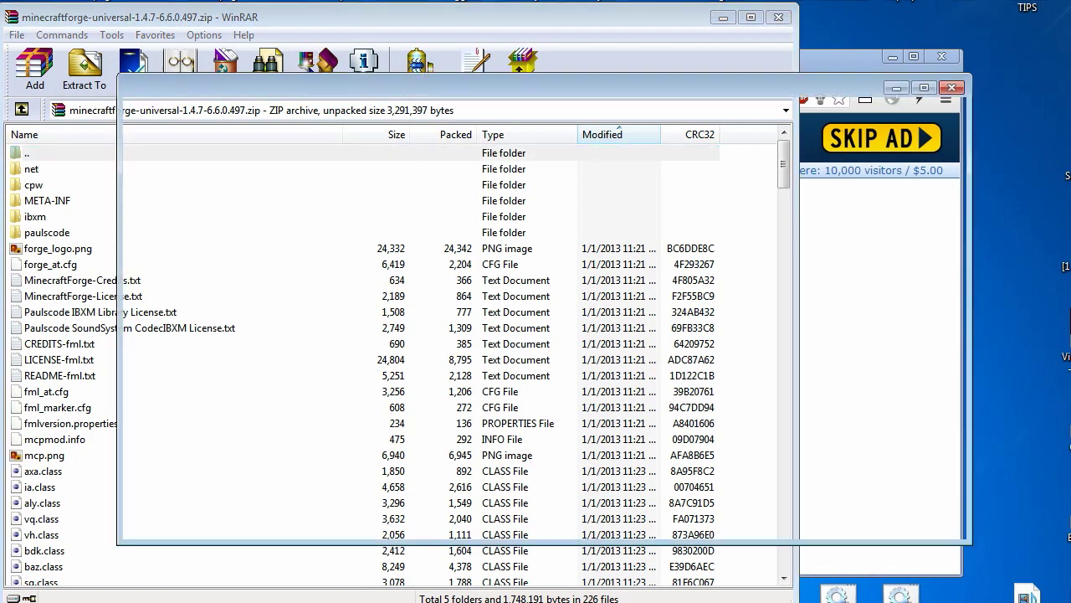
{"action": "left_click_drag", "start_coordinate": [364, 95], "coordinate": [430, 98]}
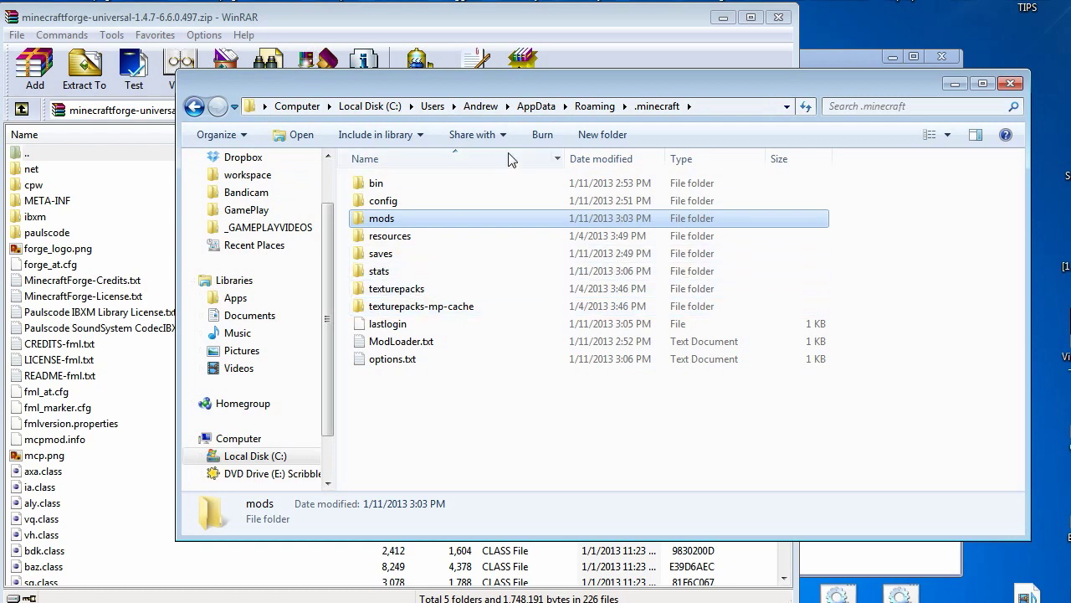
Review the folder view setting "Show hidden files, folders, and drives" and close the folder options without applying changes.
{"action": "left_click", "coordinate": [241, 137]}
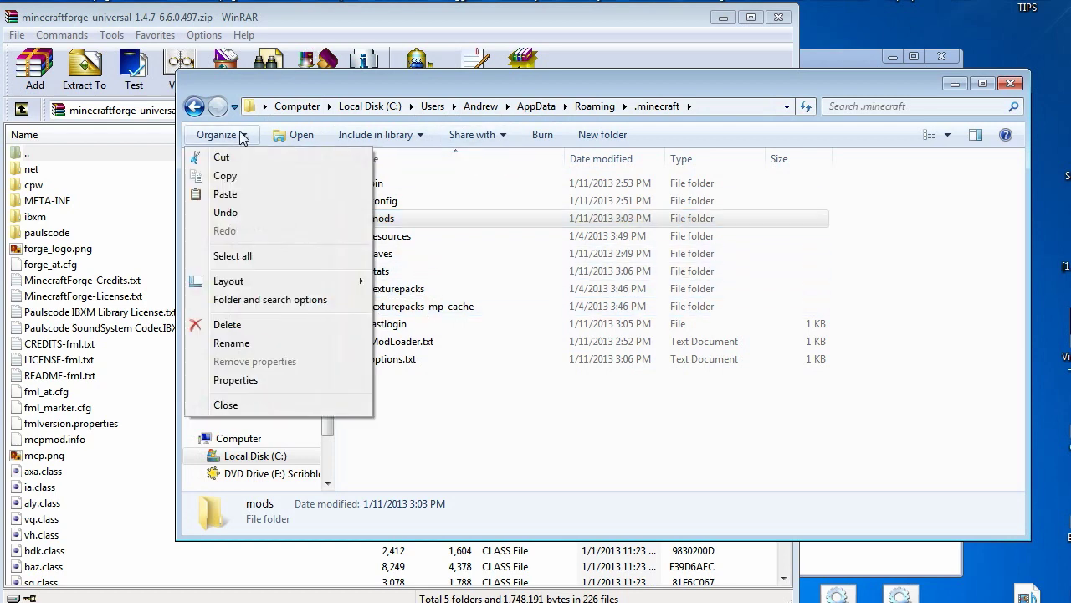
{"action": "left_click", "coordinate": [247, 305]}
{"action": "left_click", "coordinate": [266, 177]}
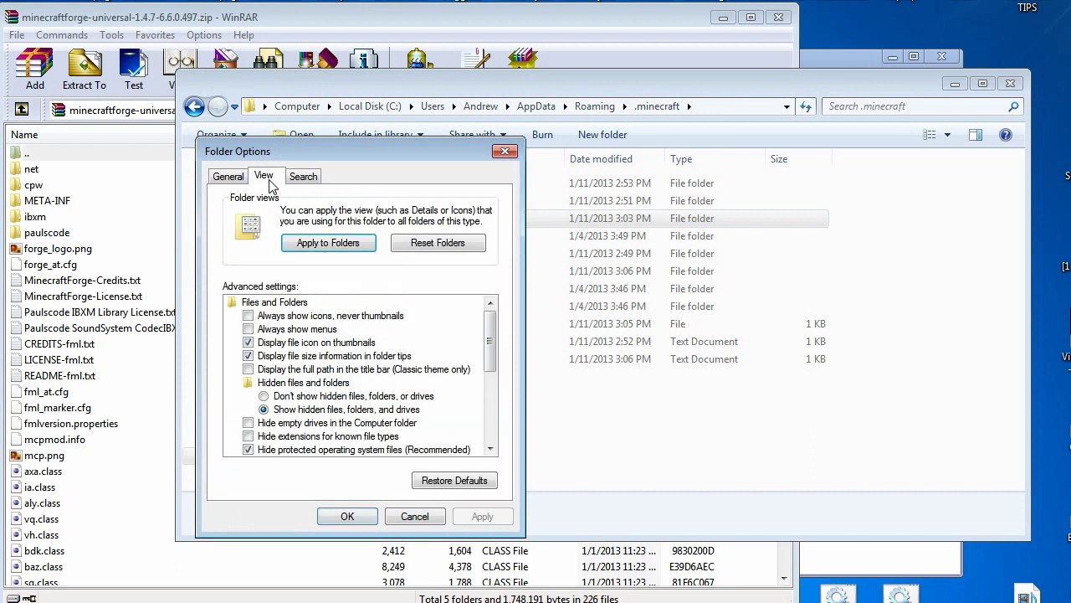
{"action": "left_click", "coordinate": [303, 411]}
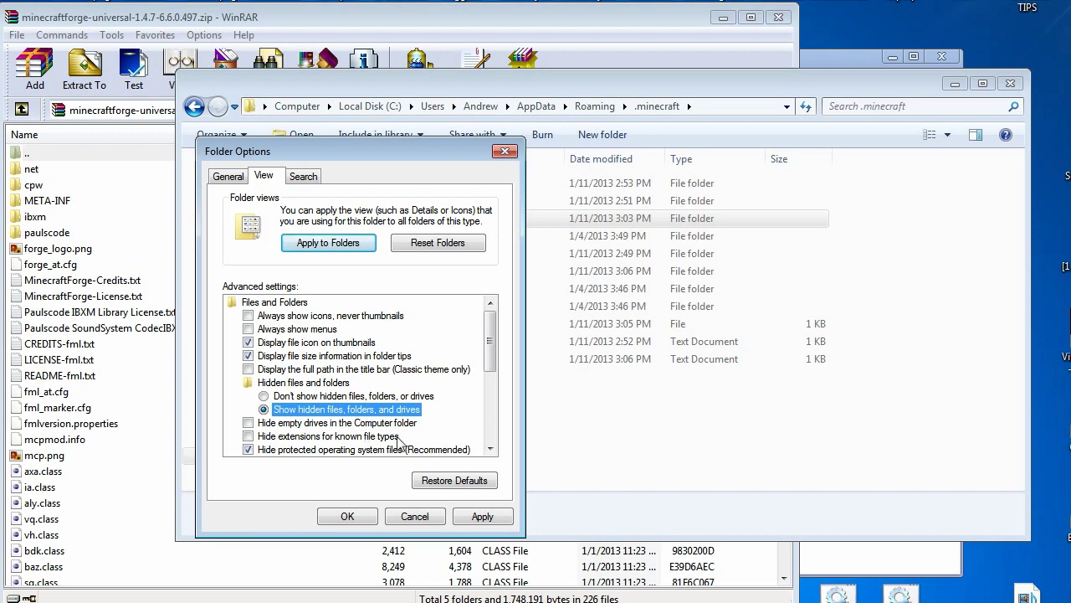
{"action": "left_click", "coordinate": [414, 517]}
Open the bin folder inside .minecraft.
{"action": "left_click", "coordinate": [381, 365]}
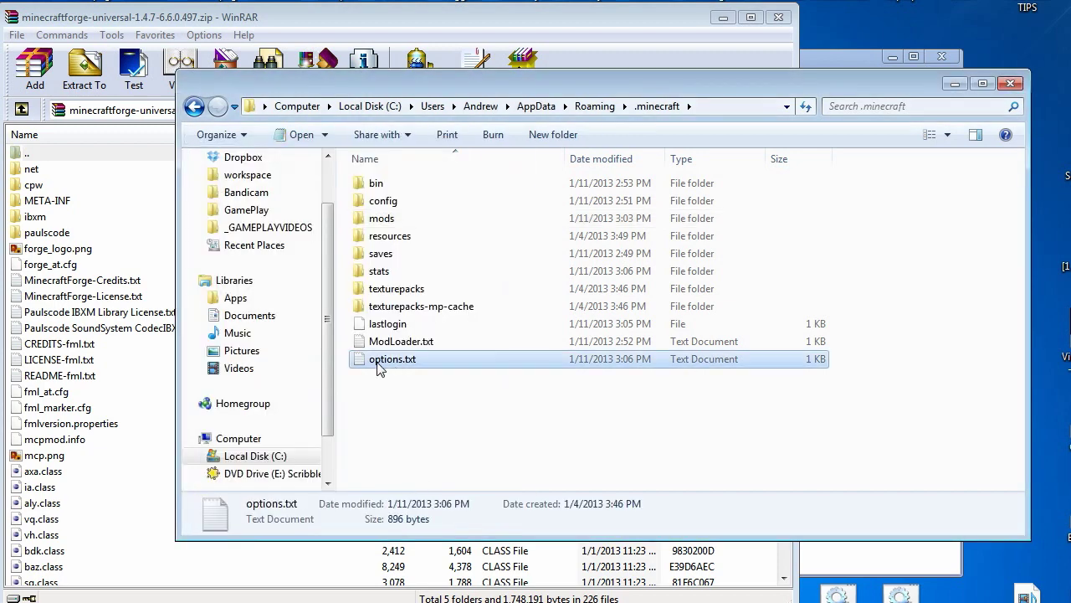
{"action": "double_click", "coordinate": [384, 185]}
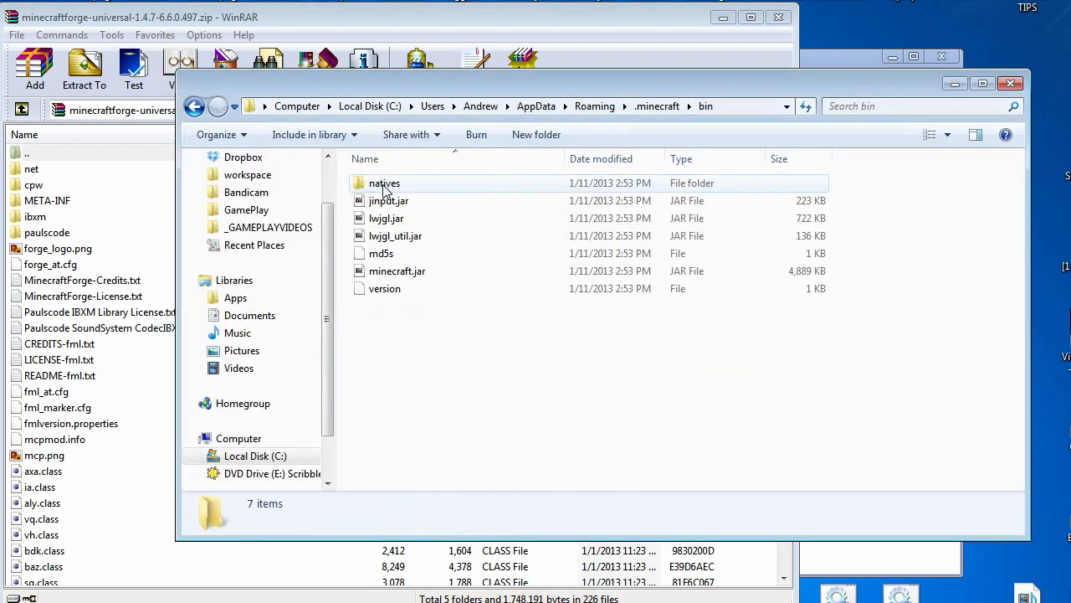
{"action": "left_click", "coordinate": [655, 111]}
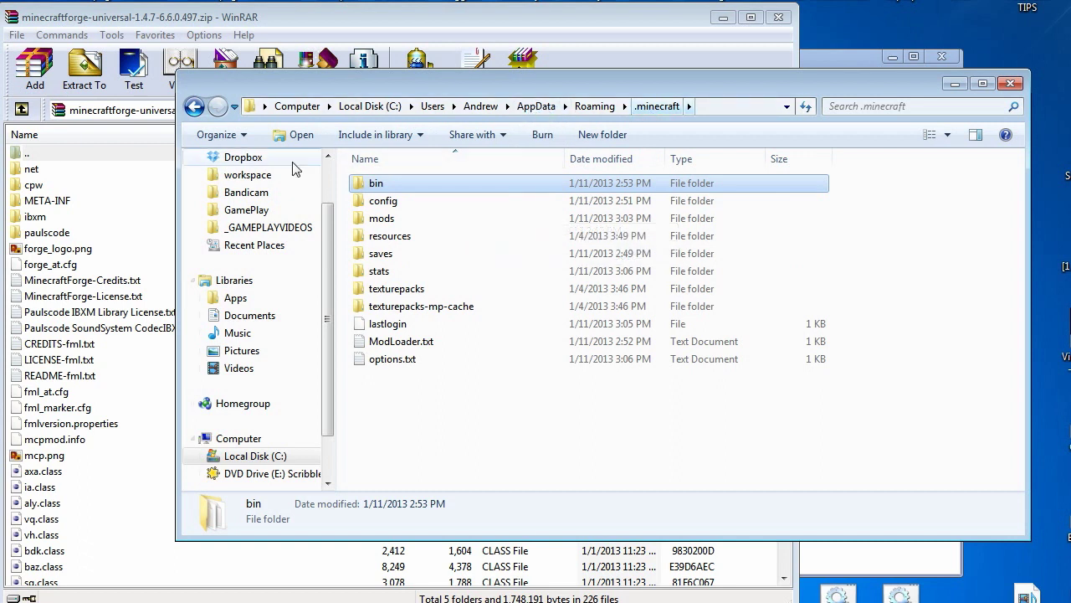
{"action": "double_click", "coordinate": [369, 185]}
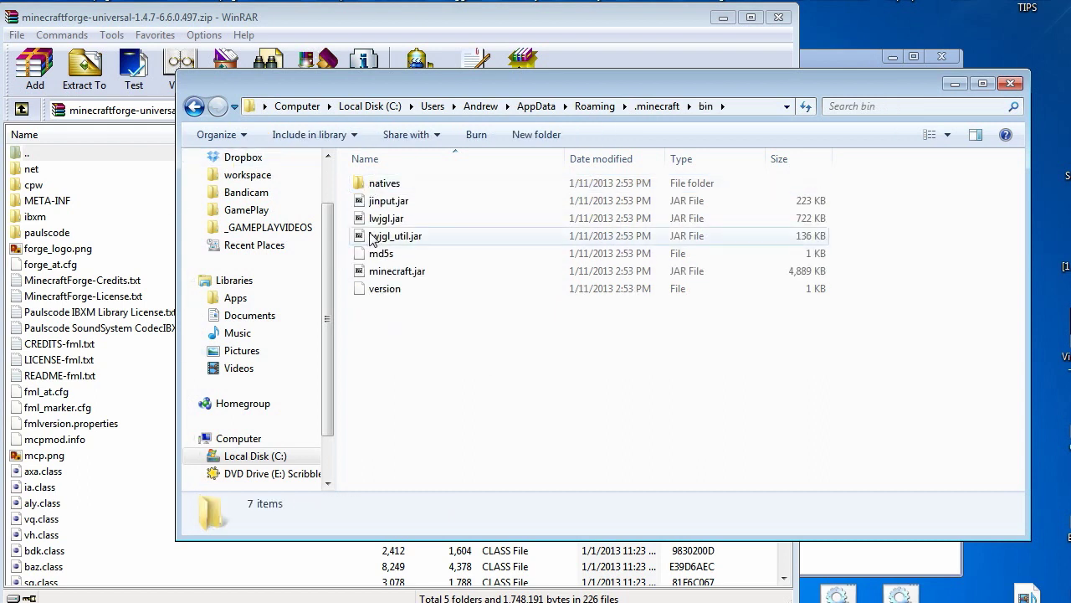
{"action": "right_click", "coordinate": [397, 277]}
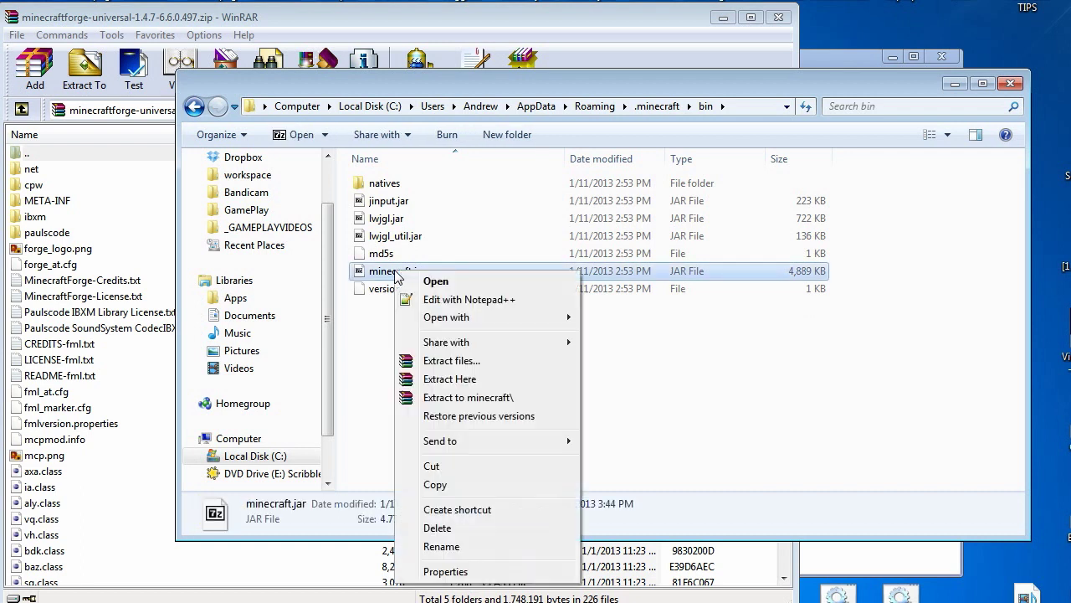
{"action": "mouse_move", "coordinate": [453, 322]}
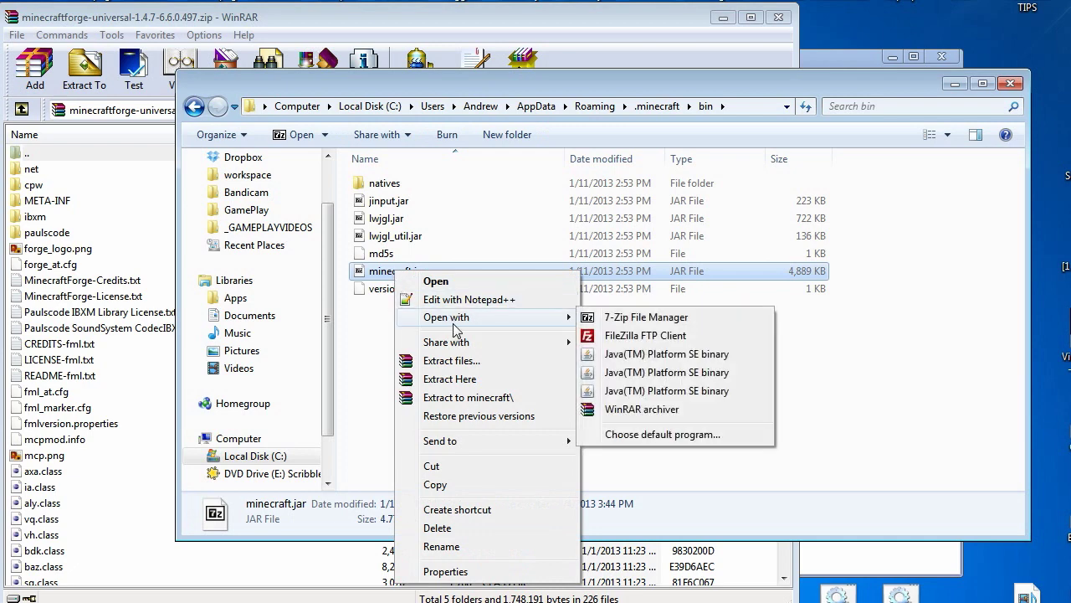
{"action": "left_click", "coordinate": [686, 433]}
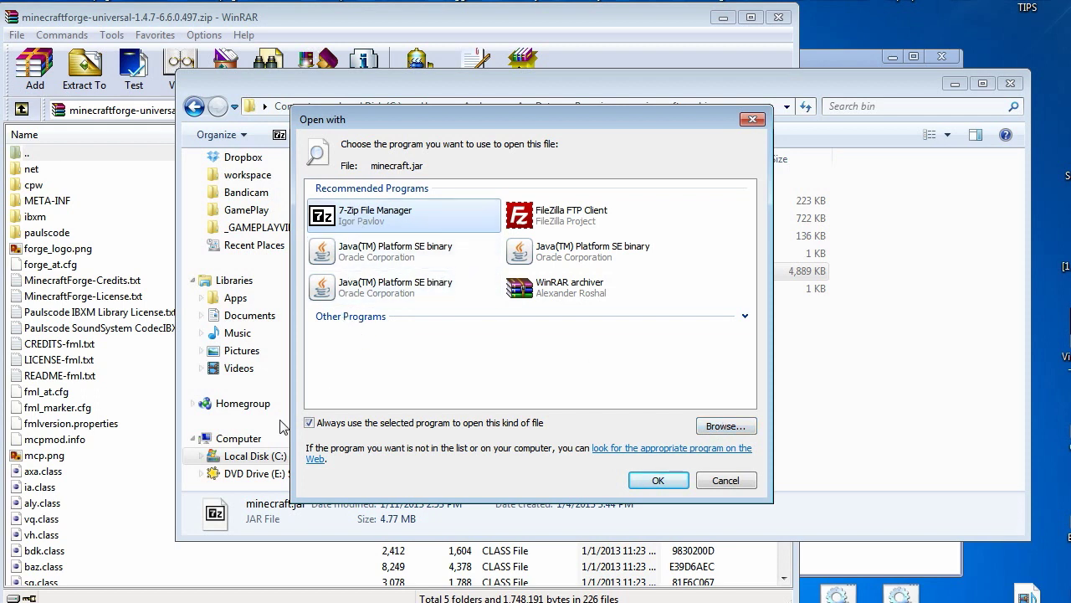
{"action": "left_click", "coordinate": [309, 424]}
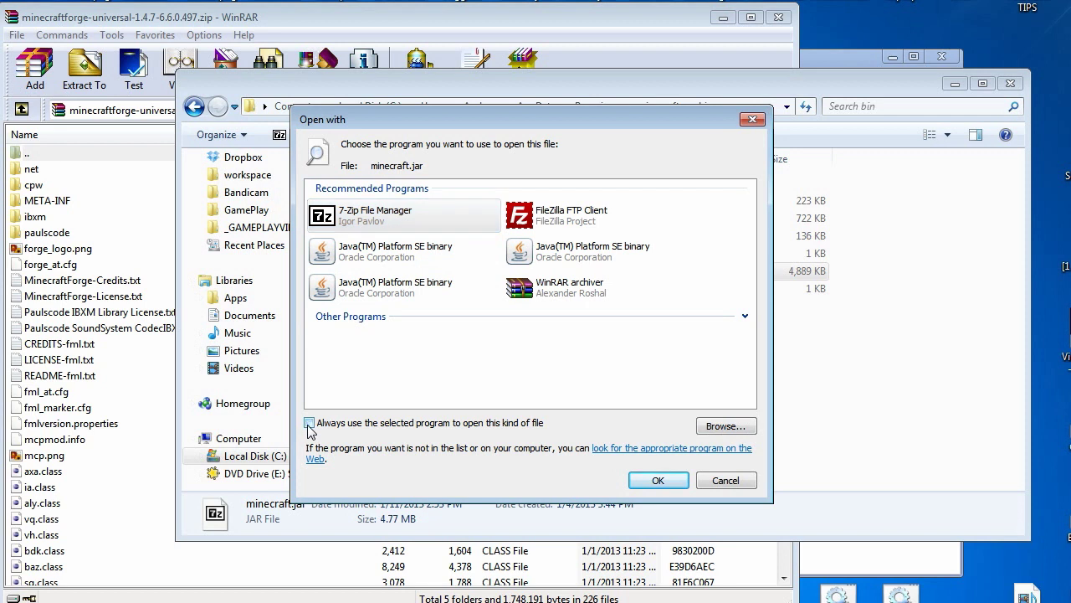
{"action": "left_click", "coordinate": [309, 424]}
{"action": "left_click", "coordinate": [710, 485]}
Open minecraft.jar from the bin folder with WinRAR archiver and minimize the folder window.
{"action": "right_click", "coordinate": [423, 276]}
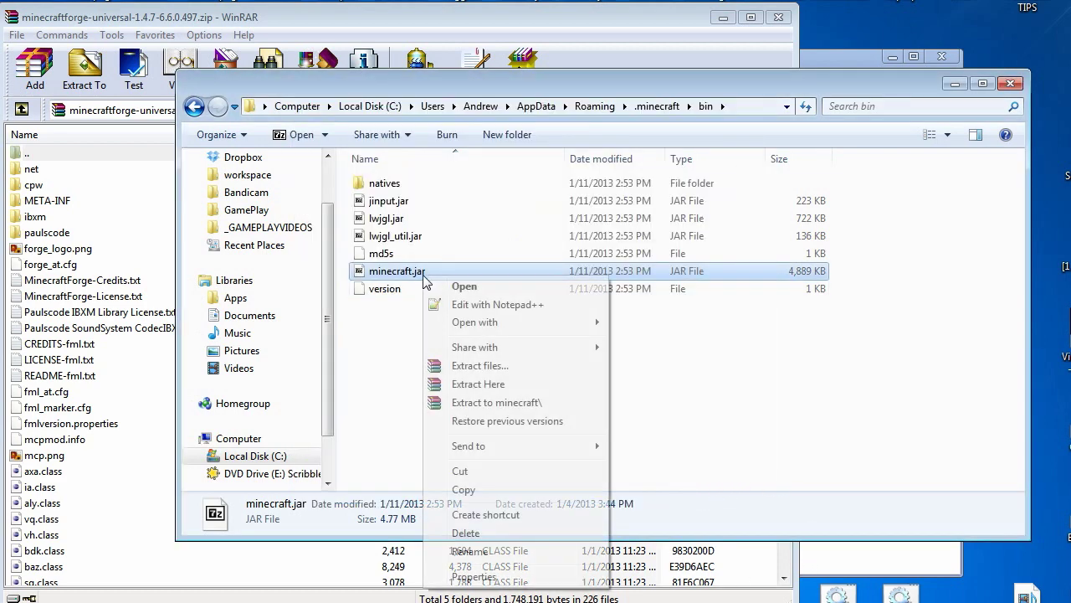
{"action": "mouse_move", "coordinate": [510, 323]}
{"action": "left_click", "coordinate": [698, 415]}
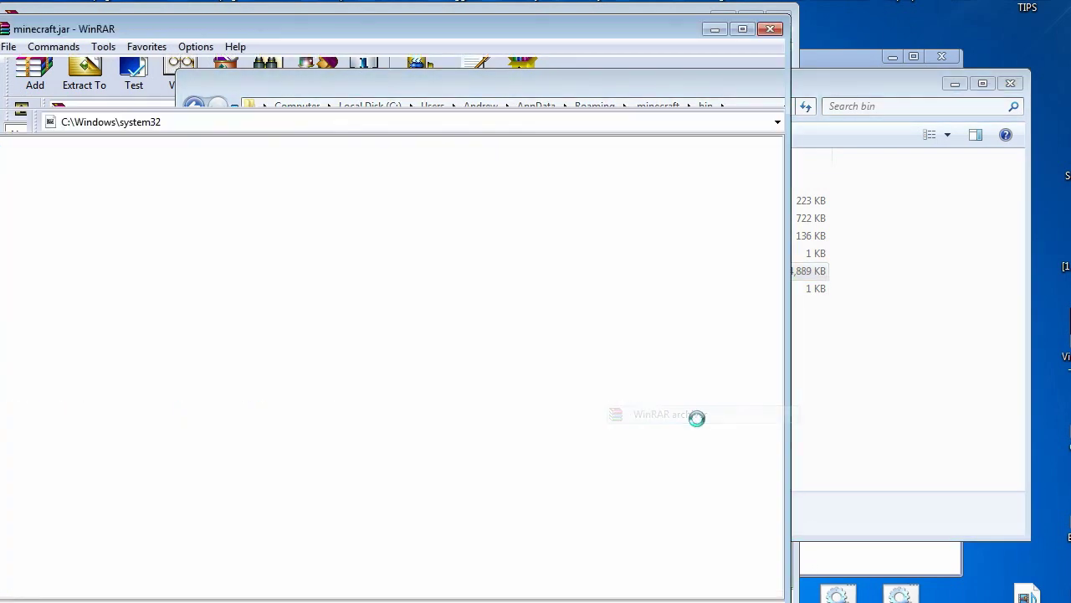
{"action": "left_click_drag", "start_coordinate": [161, 35], "coordinate": [655, 28]}
{"action": "left_click", "coordinate": [424, 289]}
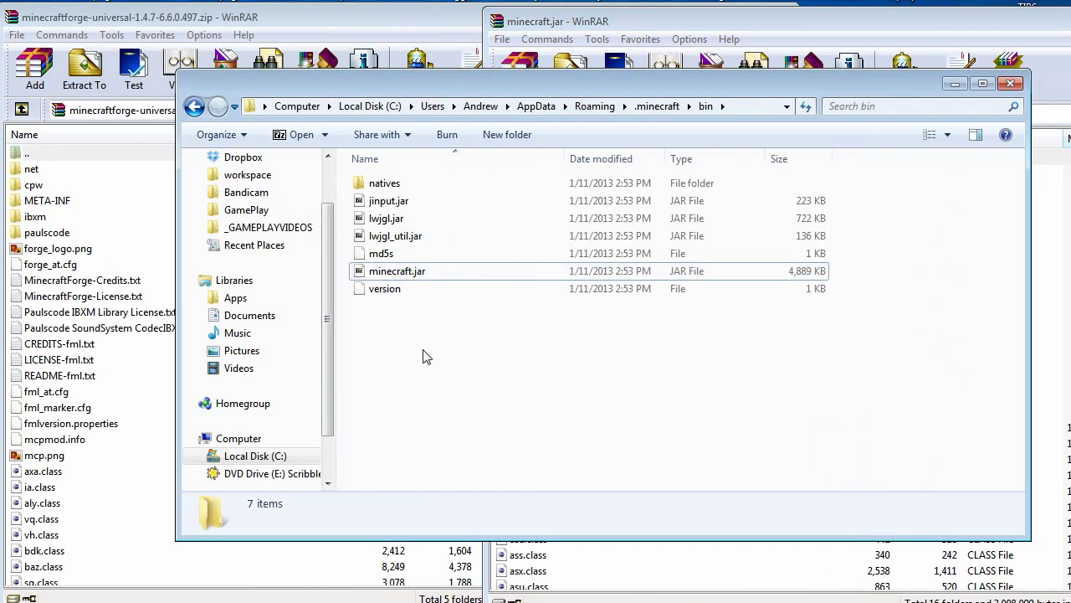
{"action": "left_click", "coordinate": [980, 81]}
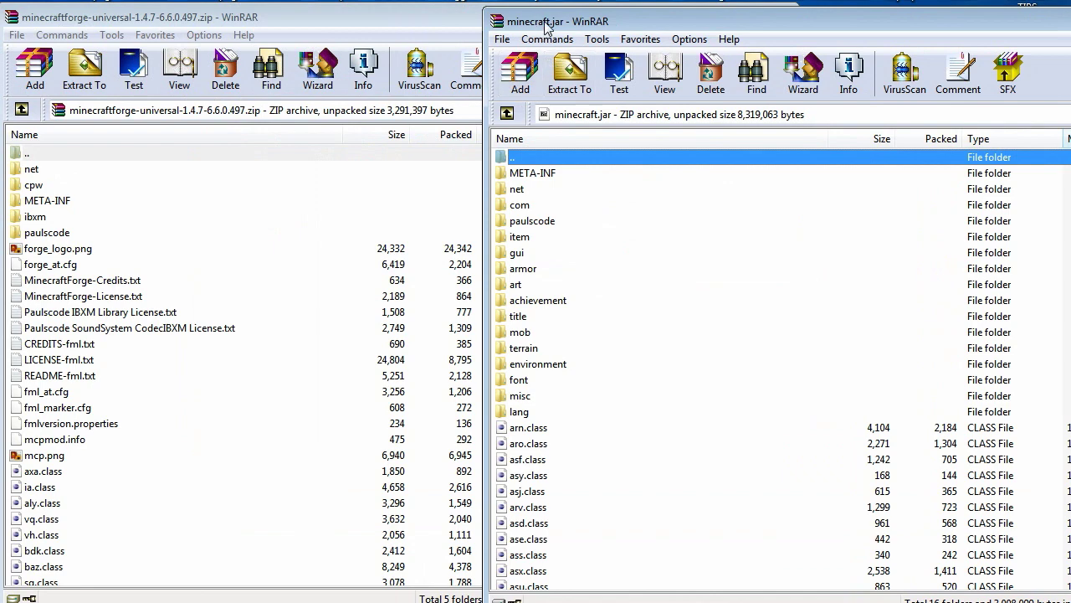
Arrange the minecraft.jar and minecraftforge-universal archive windows side by side so both file lists are accessible.
{"action": "left_click_drag", "start_coordinate": [535, 21], "coordinate": [619, 53]}
{"action": "left_click_drag", "start_coordinate": [387, 59], "coordinate": [304, 18]}
{"action": "left_click", "coordinate": [819, 65]}
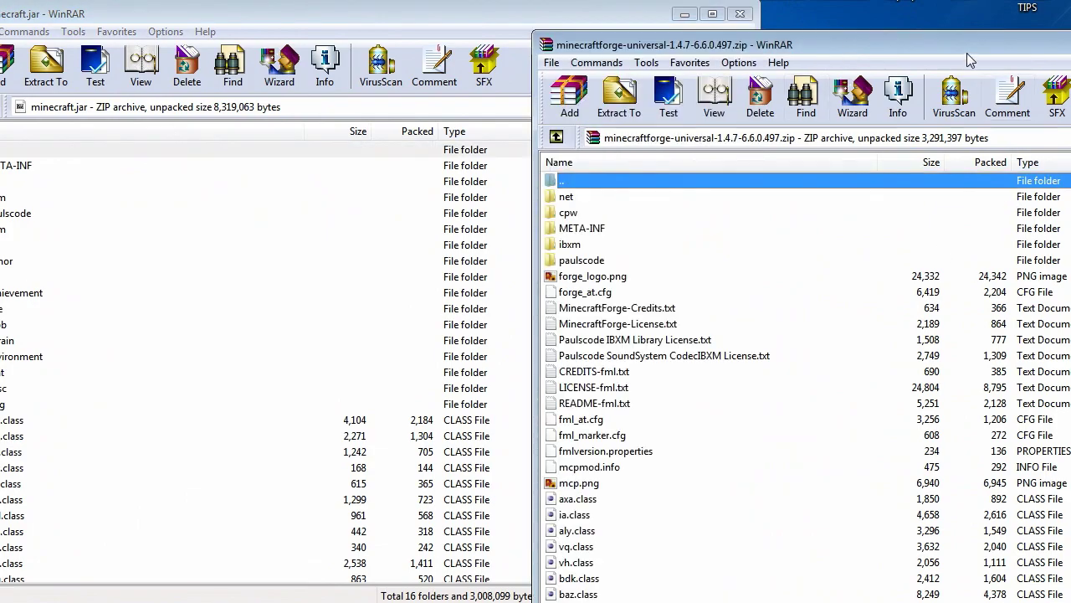
{"action": "left_click_drag", "start_coordinate": [963, 47], "coordinate": [777, 21]}
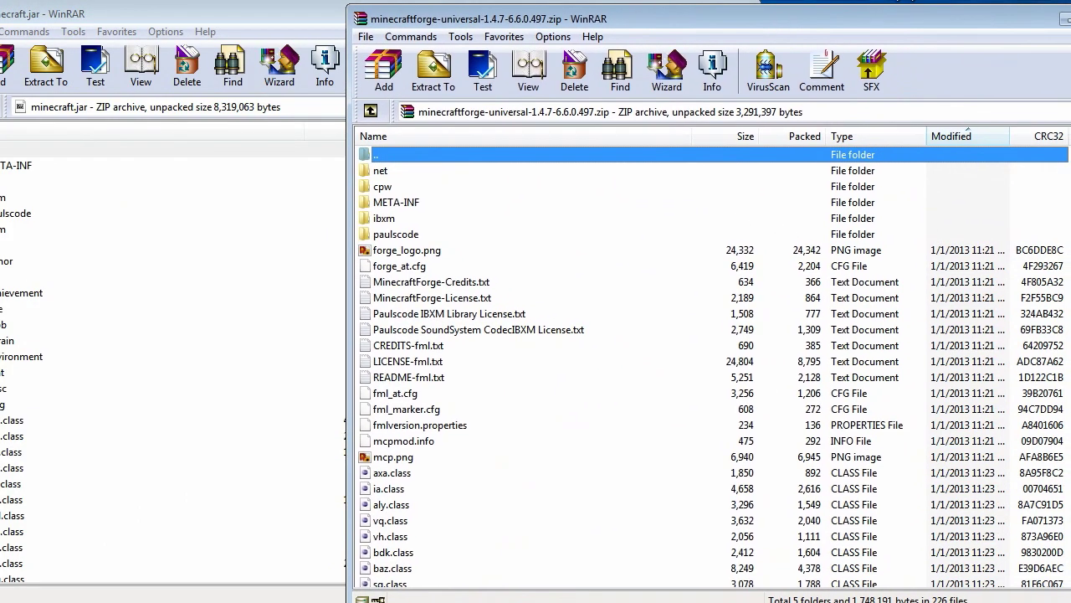
Add all files and folders from the Forge universal archive to minecraft.jar, using ZIP format and the Add and replace files mode.
{"action": "left_click_drag", "start_coordinate": [729, 155], "coordinate": [729, 590]}
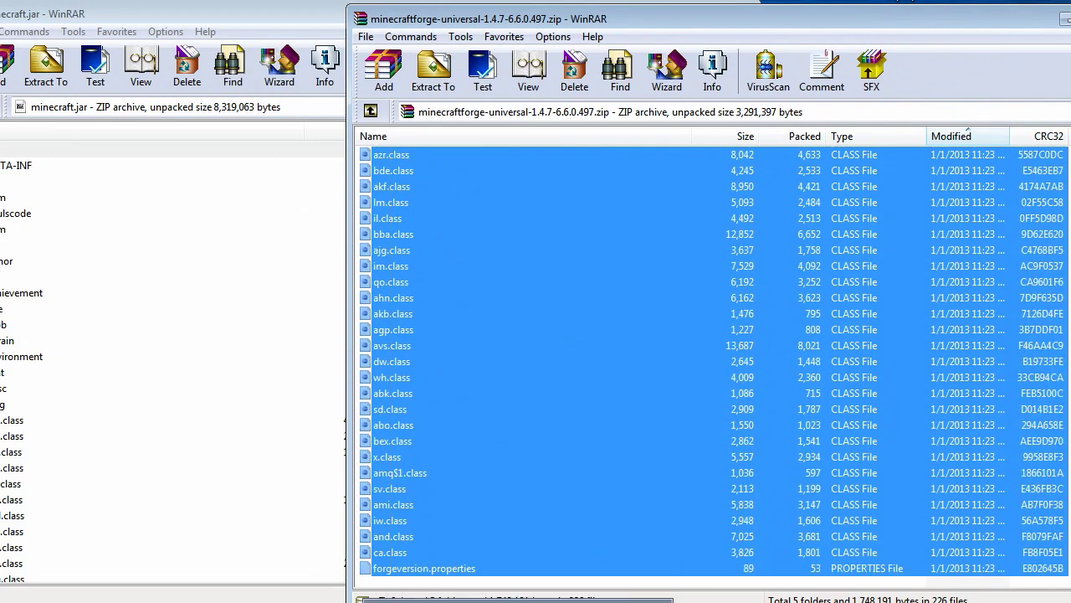
{"action": "left_click_drag", "start_coordinate": [362, 404], "coordinate": [146, 499]}
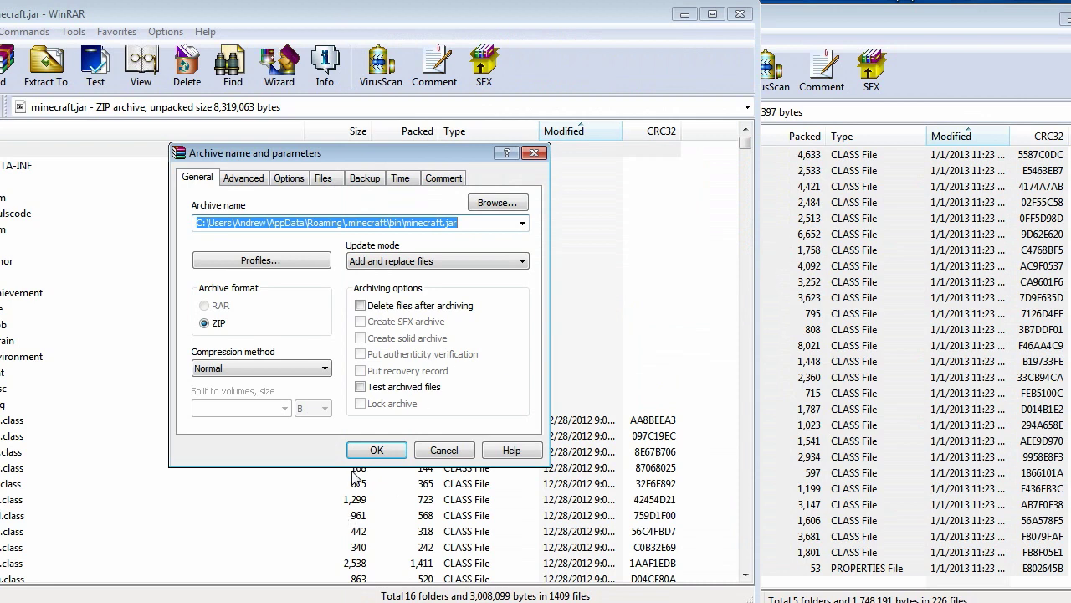
{"action": "left_click", "coordinate": [357, 451]}
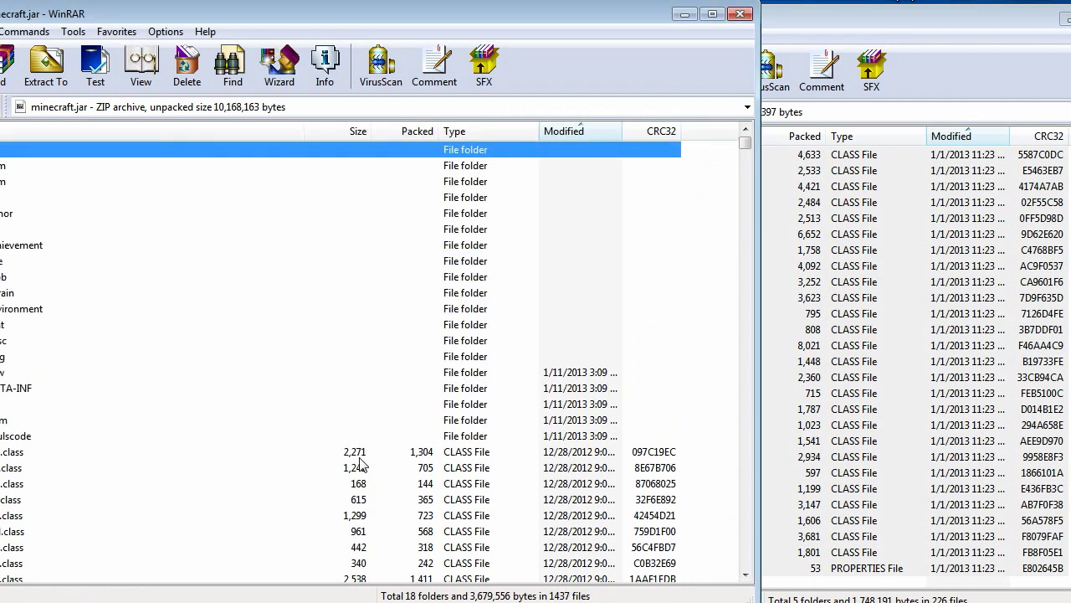
Delete the META-INF folder from minecraft.jar.
{"action": "left_click_drag", "start_coordinate": [171, 15], "coordinate": [341, 15]}
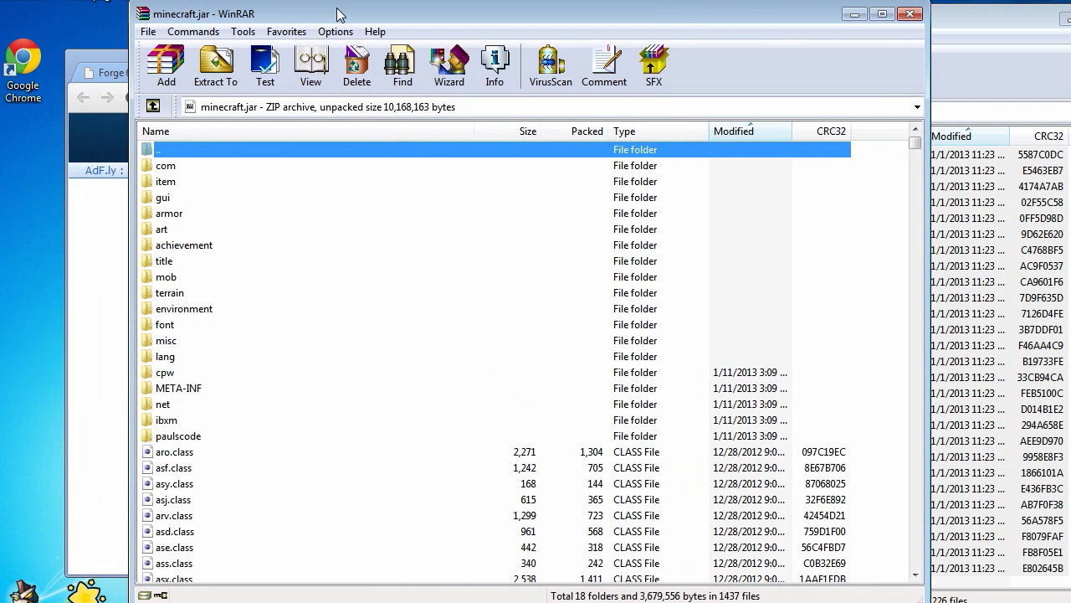
{"action": "right_click", "coordinate": [186, 393]}
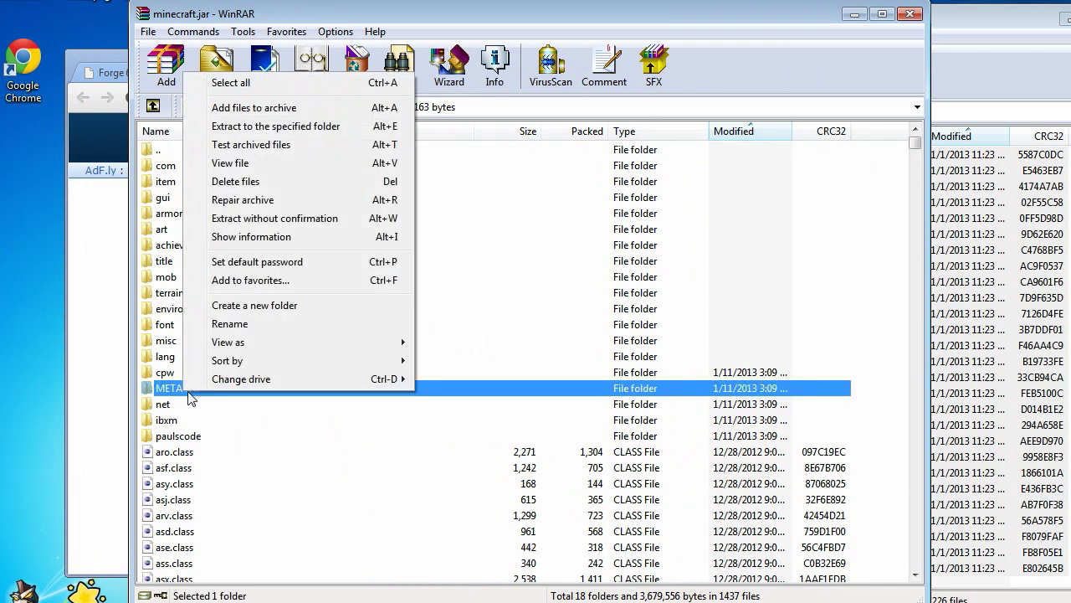
{"action": "left_click", "coordinate": [237, 181]}
{"action": "left_click", "coordinate": [550, 369]}
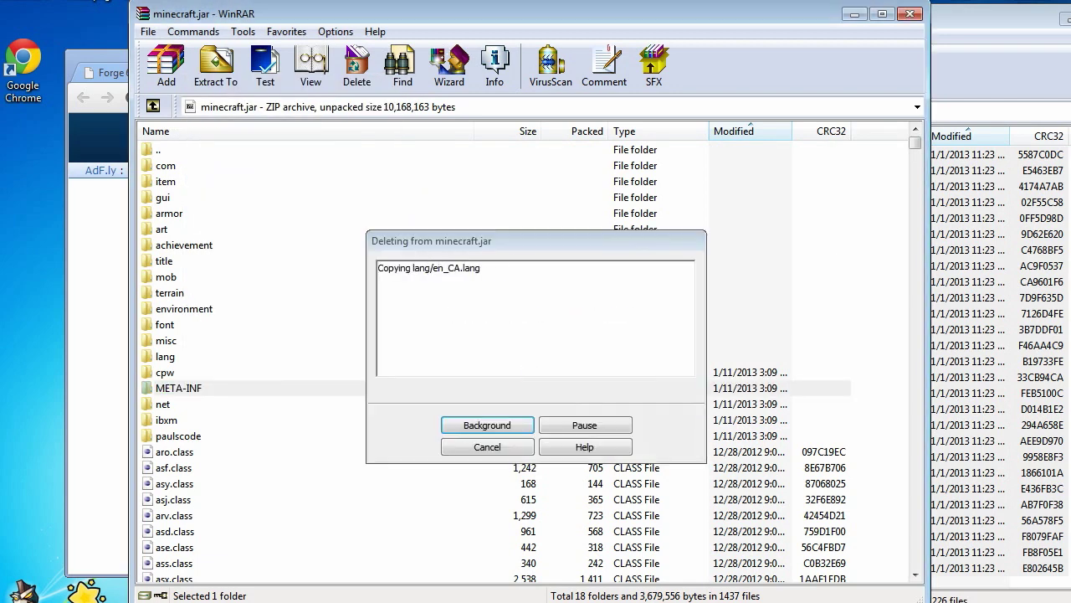
Close the minecraft.jar and Forge archive windows and the browser window.
{"action": "left_click", "coordinate": [913, 16]}
{"action": "left_click_drag", "start_coordinate": [997, 27], "coordinate": [769, 26]}
{"action": "left_click", "coordinate": [902, 18]}
{"action": "left_click", "coordinate": [942, 57]}
Run Minecraft and log in with the saved account to check that Forge loads, and quit from the title screen.
{"action": "left_click", "coordinate": [400, 592]}
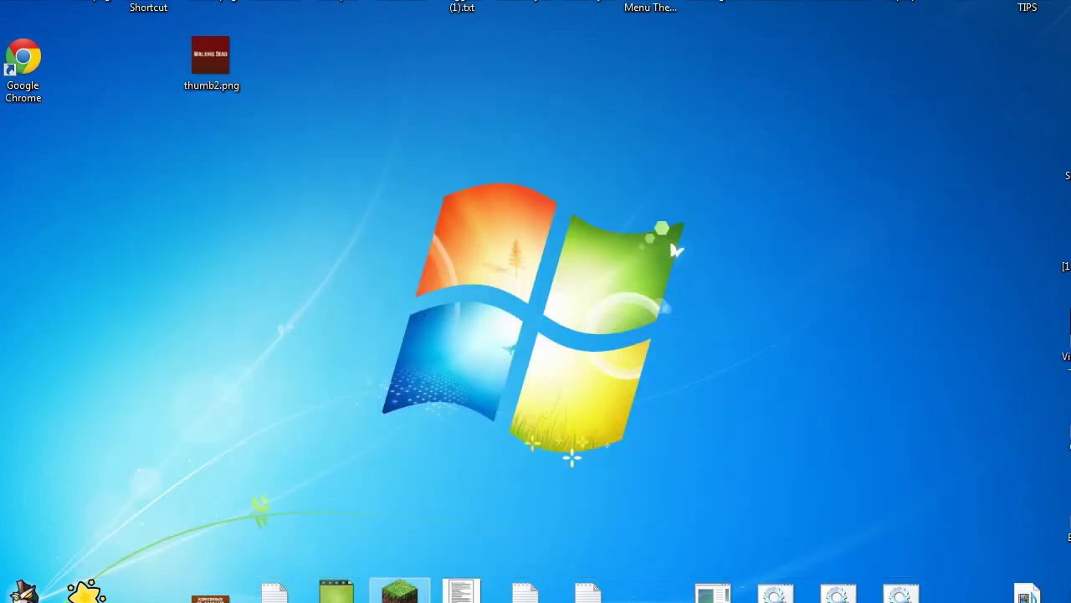
{"action": "left_click", "coordinate": [573, 326]}
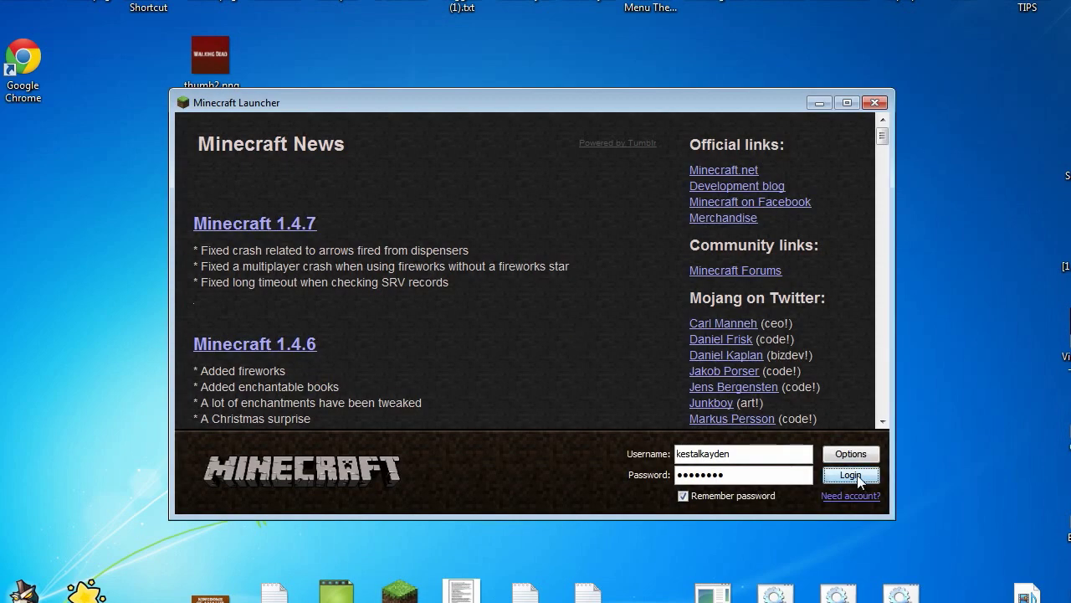
{"action": "left_click", "coordinate": [854, 474]}
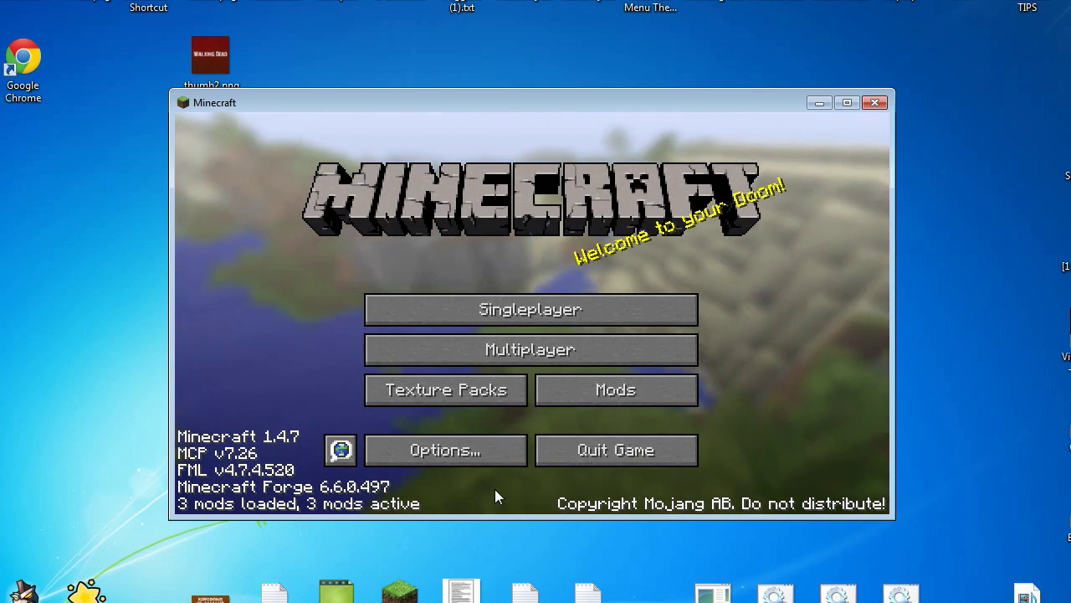
{"action": "left_click", "coordinate": [585, 452]}
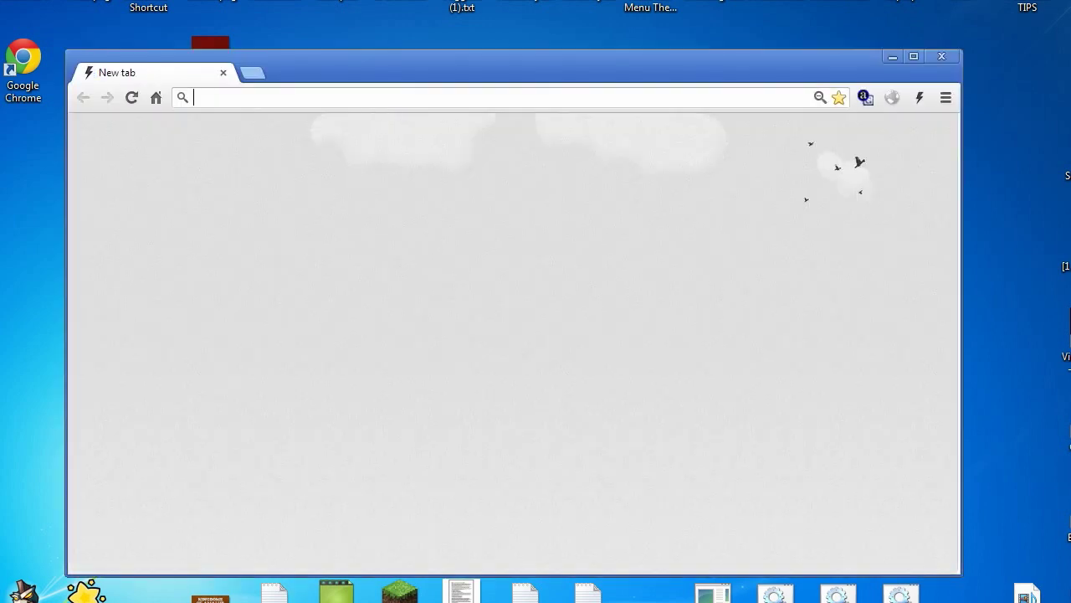
Search the web for "reis minimap" and open the Minecraft Forum topic for Rei's Minimap v3.2_06.
{"action": "type", "text": "reis minimap"}
{"action": "key", "text": "Return"}
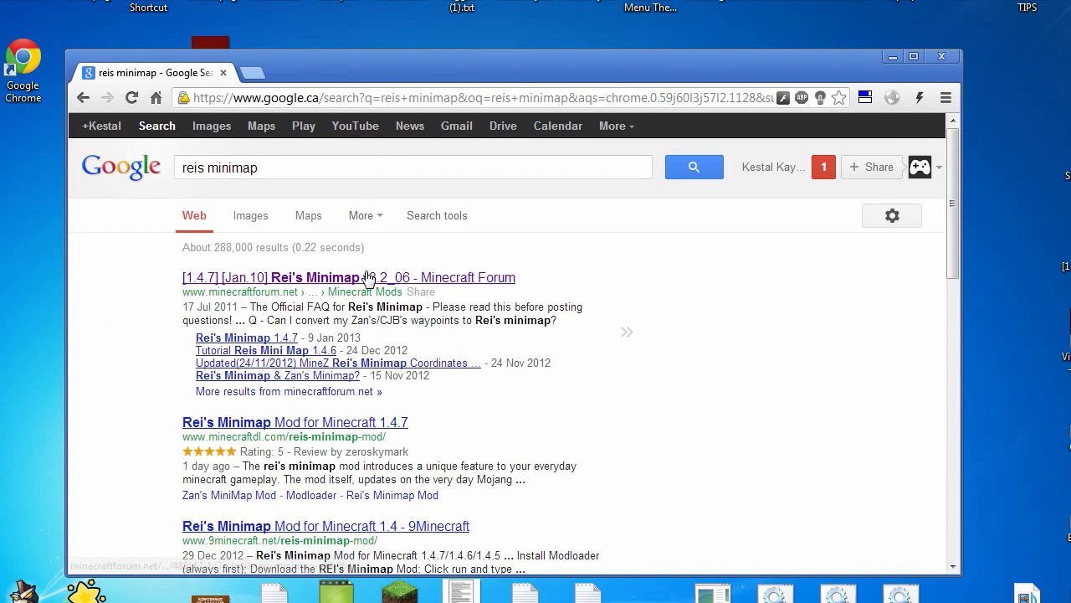
{"action": "left_click", "coordinate": [368, 277]}
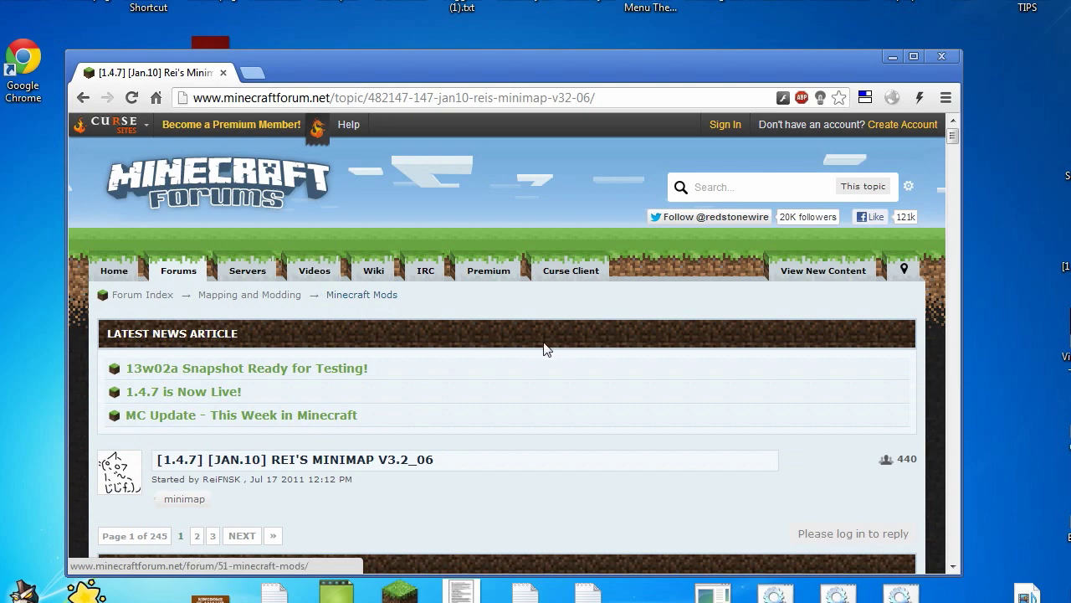
Download Rei's Minimap v3.2_06 for Minecraft 1.4.7 from the topic's Download section, skipping the AdF.ly ad.
{"action": "scroll", "coordinate": [544, 345], "scroll_direction": "down", "scroll_amount": 4}
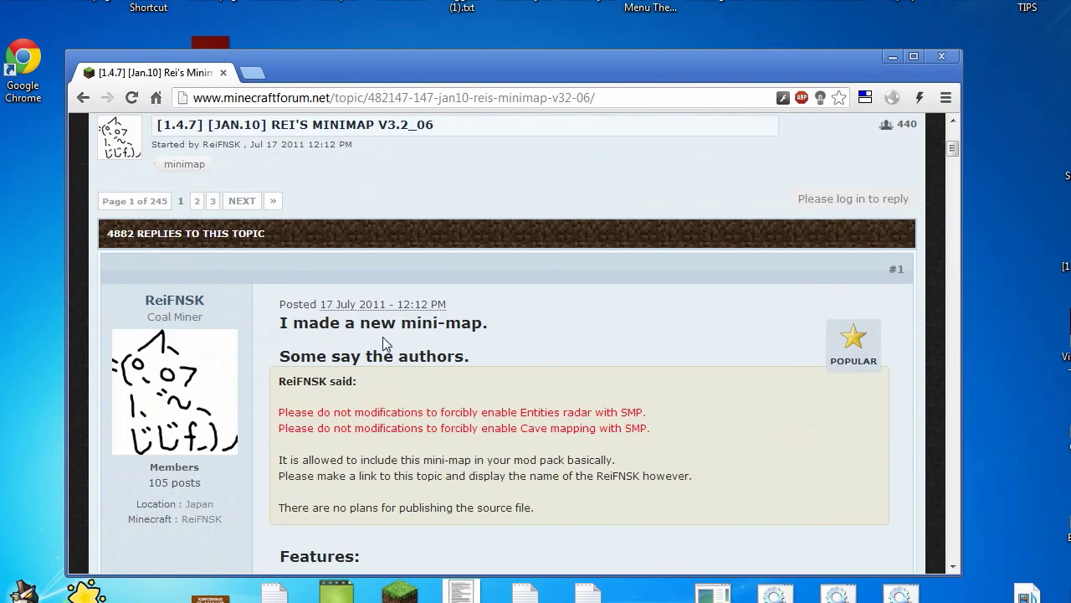
{"action": "scroll", "coordinate": [383, 344], "scroll_direction": "down", "scroll_amount": 2}
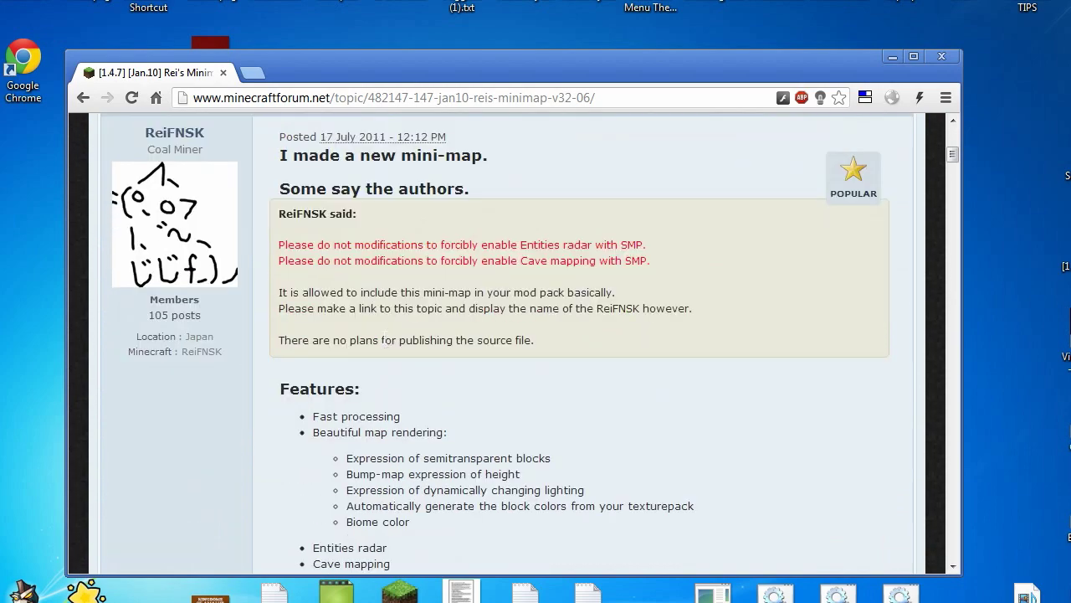
{"action": "scroll", "coordinate": [384, 339], "scroll_direction": "down", "scroll_amount": 4}
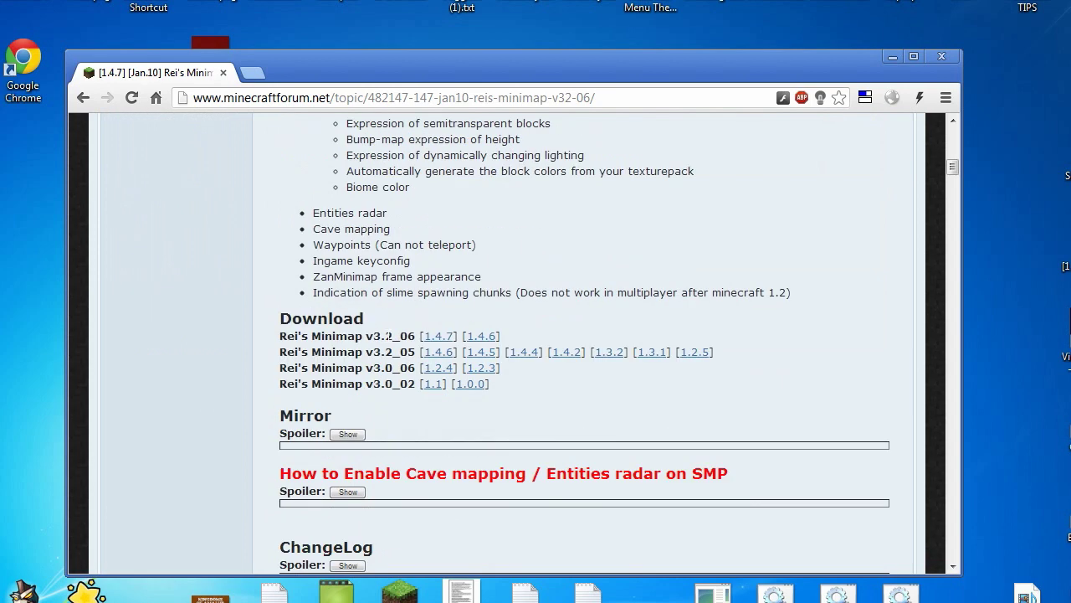
{"action": "left_click_drag", "start_coordinate": [280, 336], "coordinate": [419, 337]}
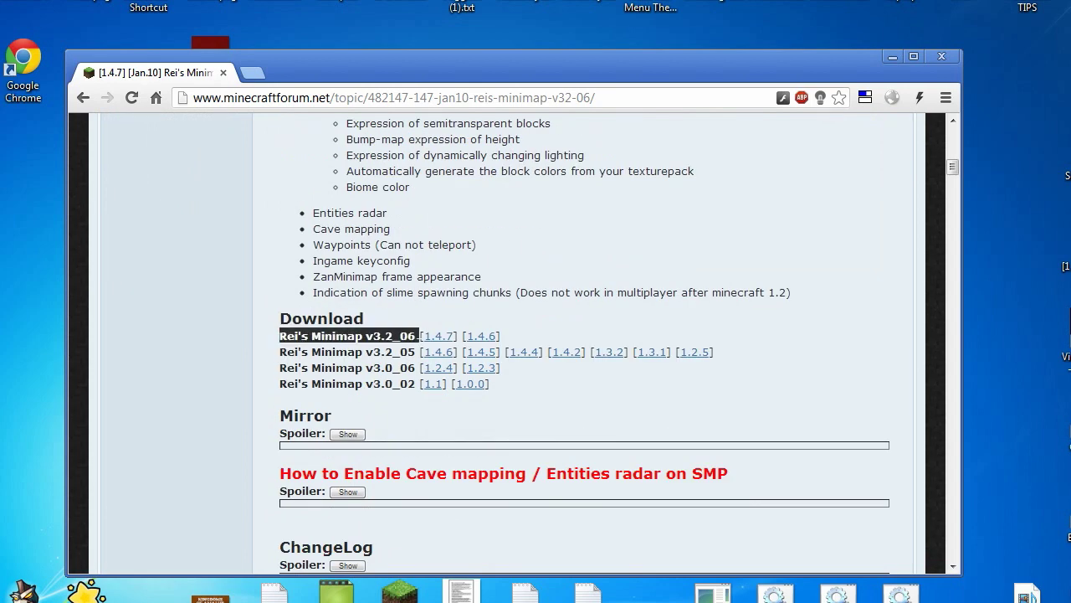
{"action": "left_click", "coordinate": [448, 339]}
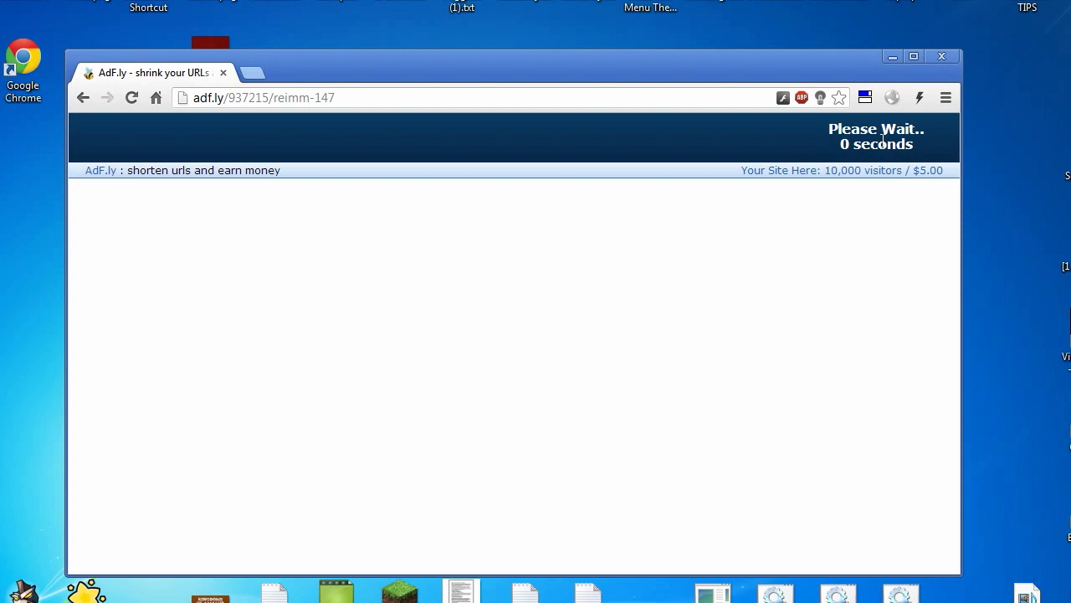
{"action": "left_click", "coordinate": [883, 141]}
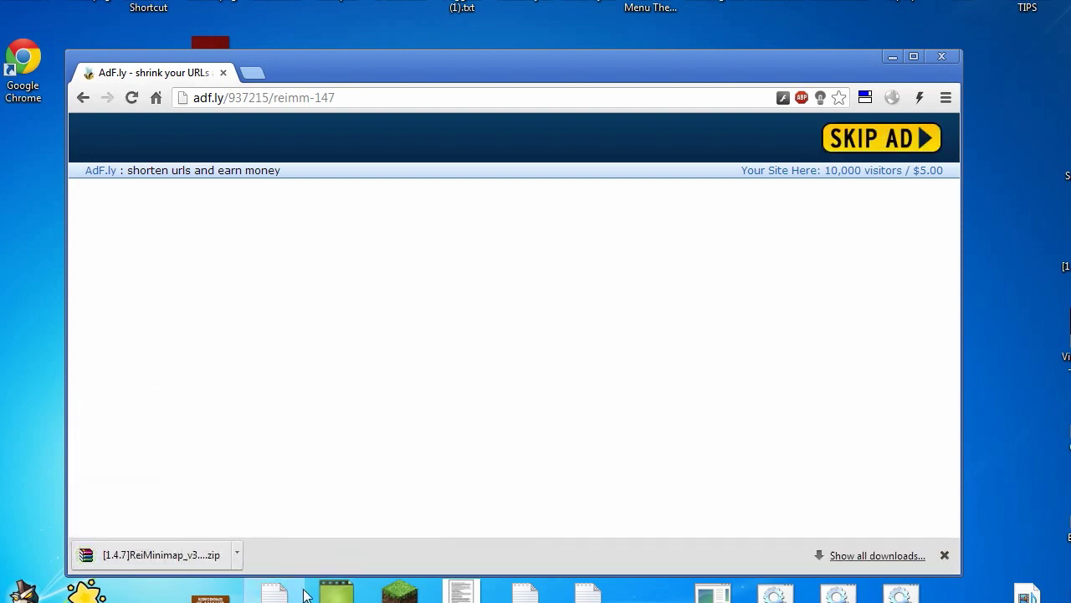
Minimize the browser and move the ReiMinimap zip to a clear spot on the desktop.
{"action": "left_click", "coordinate": [204, 557]}
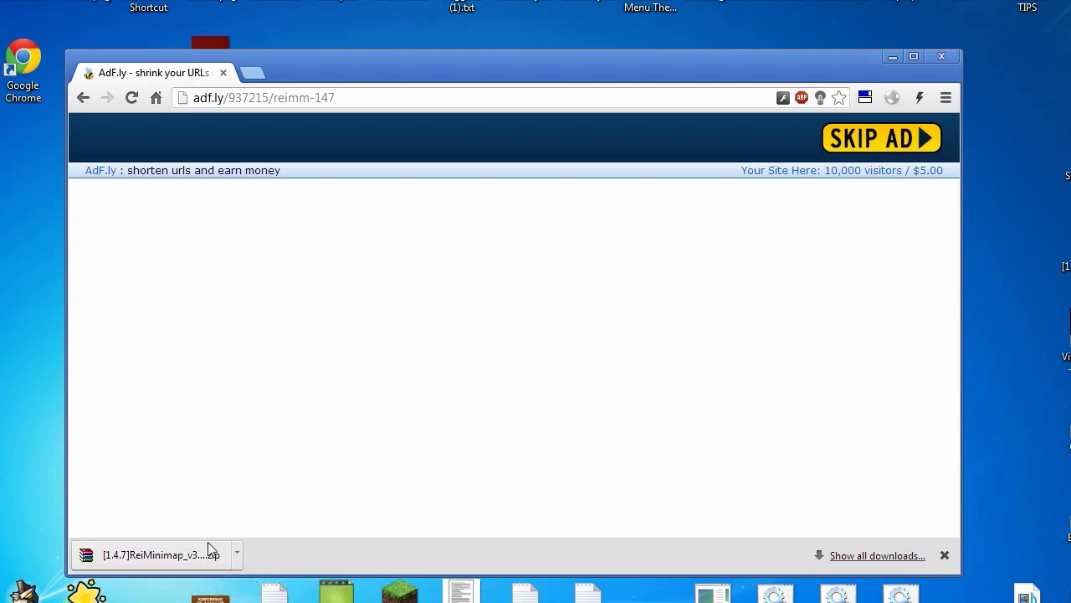
{"action": "left_click", "coordinate": [892, 57]}
{"action": "left_click_drag", "start_coordinate": [1064, 260], "coordinate": [965, 252]}
{"action": "left_click", "coordinate": [786, 384]}
Restore the folder window, open the mods folder inside .minecraft, and move the ReiMinimap zip from the desktop into it.
{"action": "left_click", "coordinate": [274, 592]}
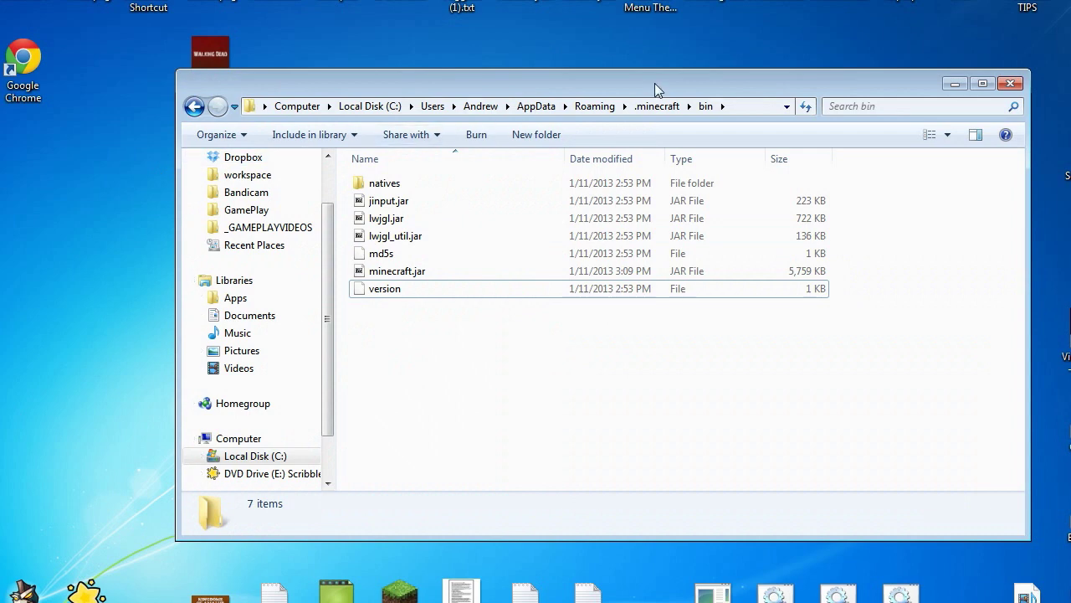
{"action": "left_click_drag", "start_coordinate": [655, 83], "coordinate": [562, 58]}
{"action": "left_click", "coordinate": [566, 80]}
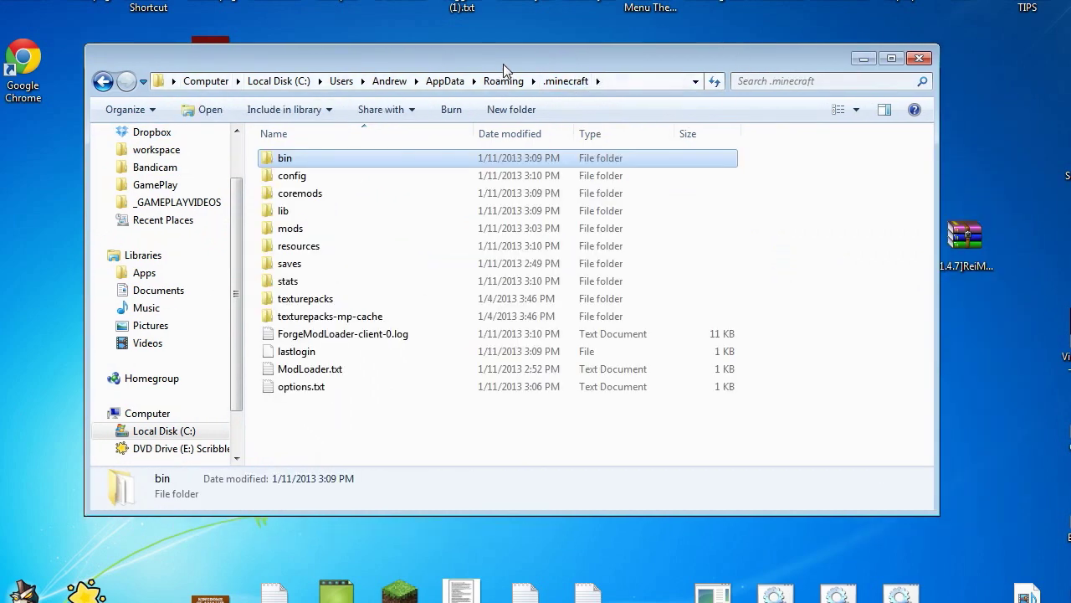
{"action": "double_click", "coordinate": [298, 233]}
{"action": "left_click_drag", "start_coordinate": [978, 239], "coordinate": [294, 222]}
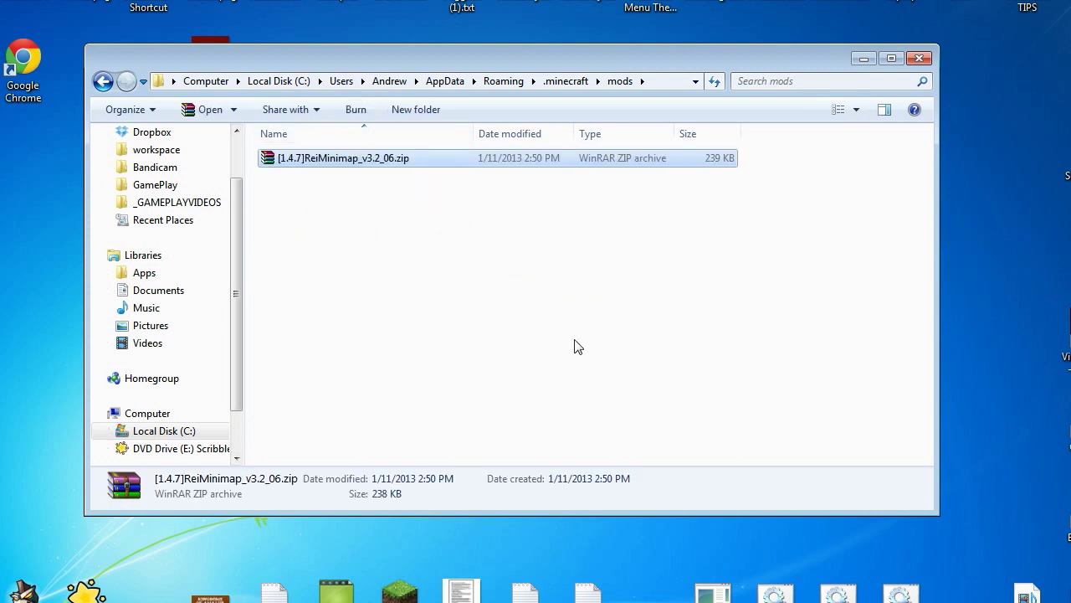
Start Minecraft from the desktop, allow the unverified program to run, and log in with the remembered account.
{"action": "double_click", "coordinate": [398, 586]}
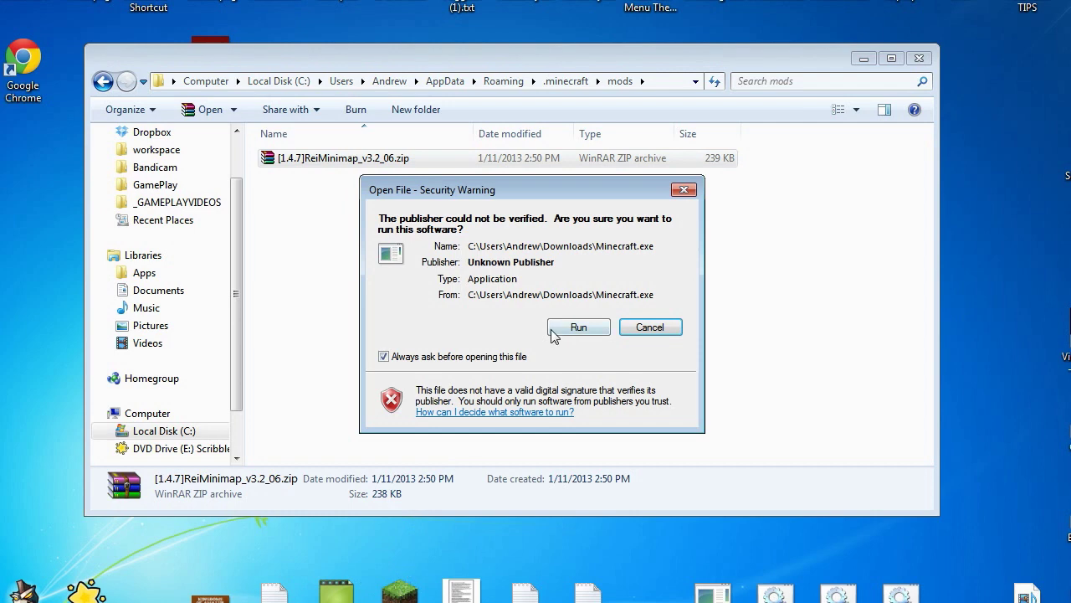
{"action": "left_click", "coordinate": [561, 325]}
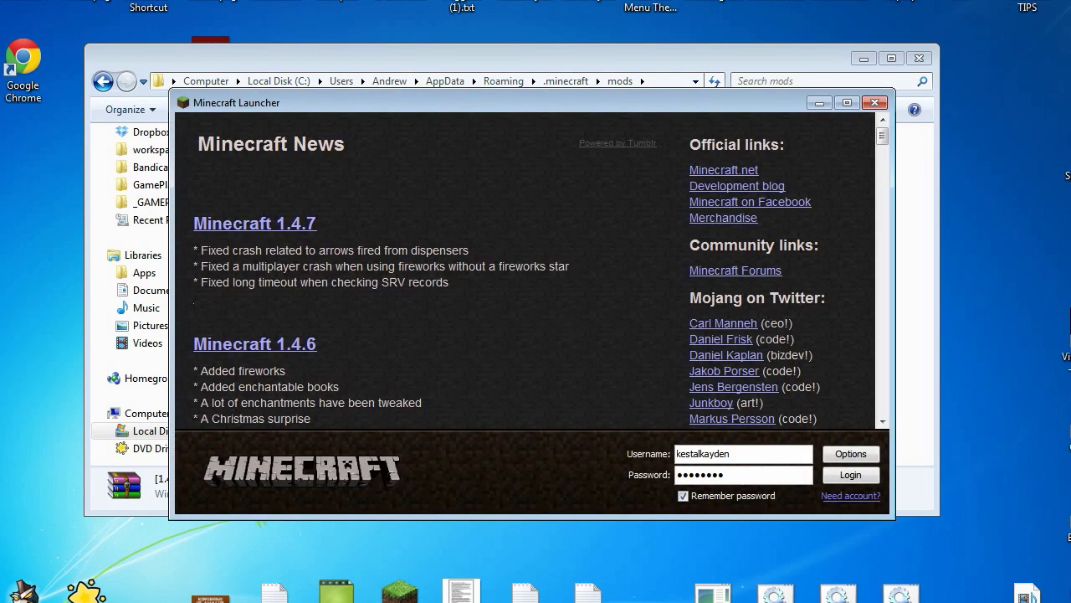
{"action": "left_click", "coordinate": [850, 475]}
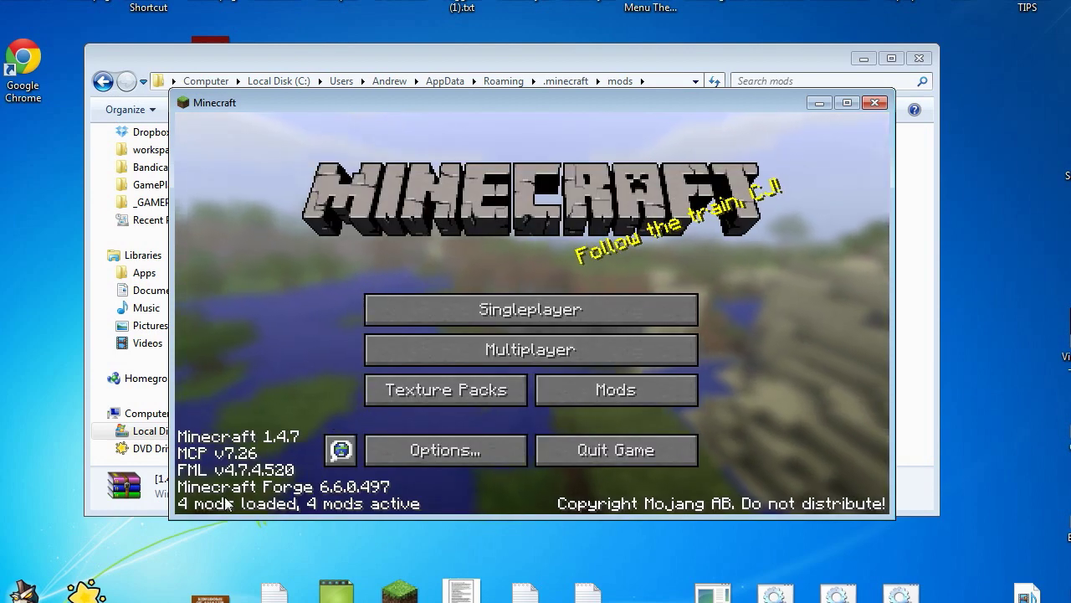
Check the details of mod_ReiMinimap in the game's mod list and return to the title screen.
{"action": "left_click", "coordinate": [589, 393]}
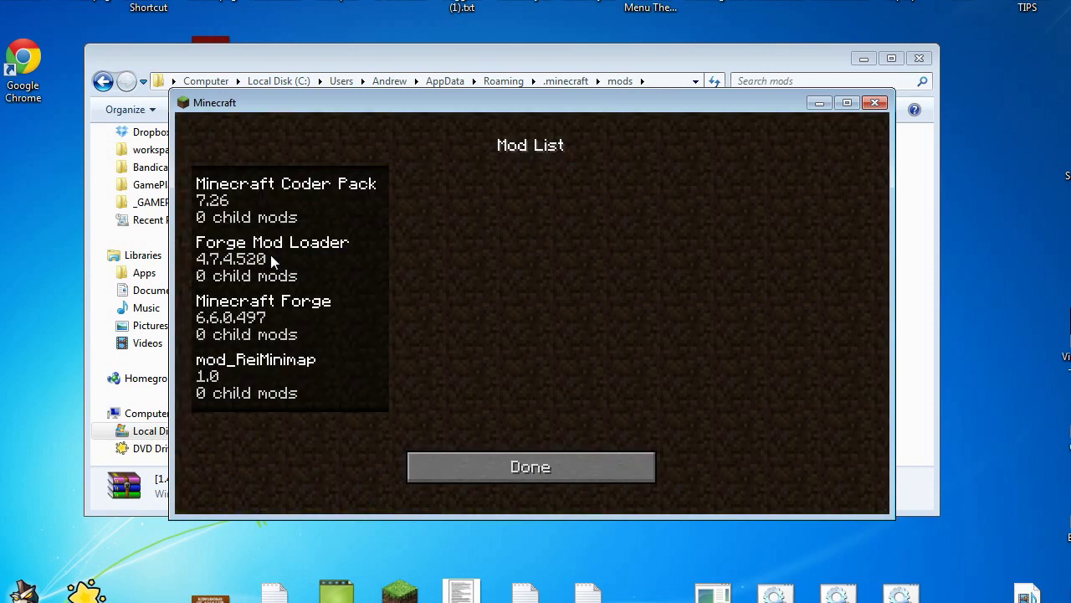
{"action": "left_click", "coordinate": [279, 393]}
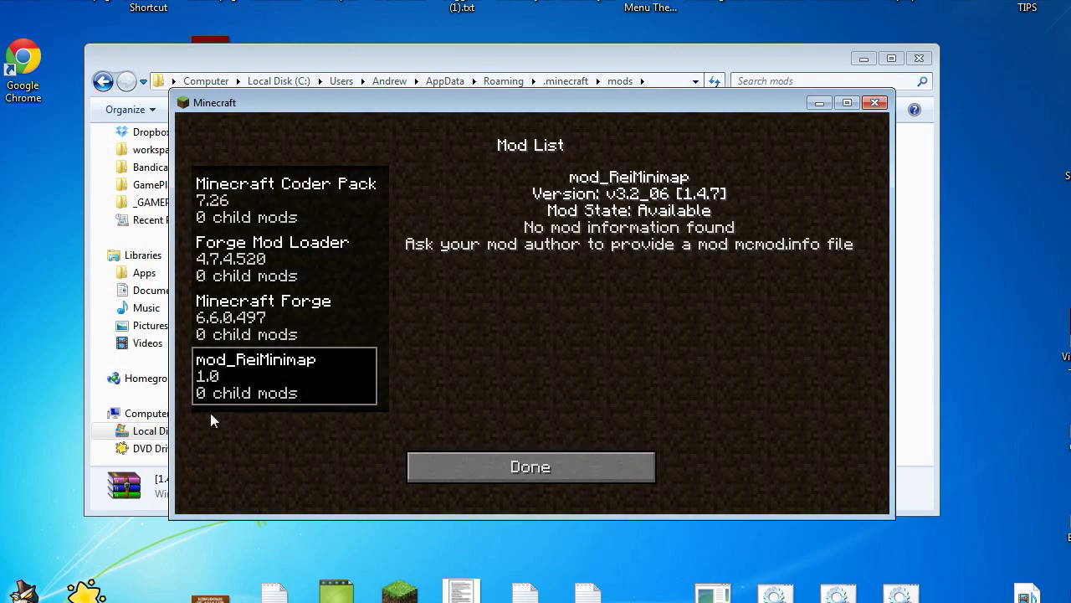
{"action": "left_click", "coordinate": [498, 468]}
Load a saved singleplayer world and walk around in it to test the minimap.
{"action": "left_click", "coordinate": [494, 306]}
{"action": "left_click", "coordinate": [412, 271]}
{"action": "left_click", "coordinate": [420, 445]}
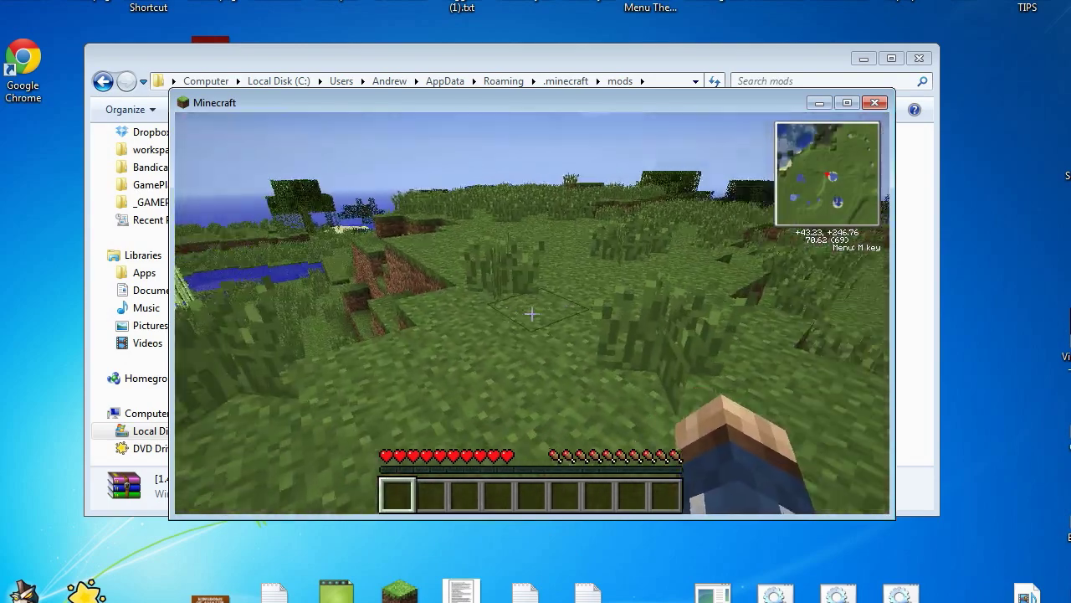
{"action": "key", "text": "w"}
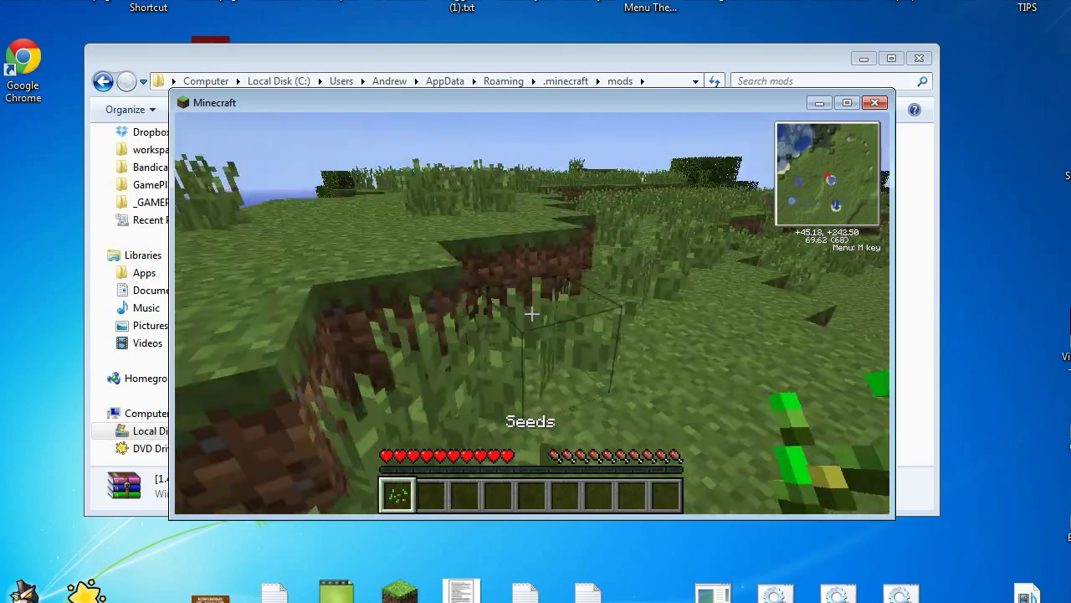
{"action": "key", "text": "w"}
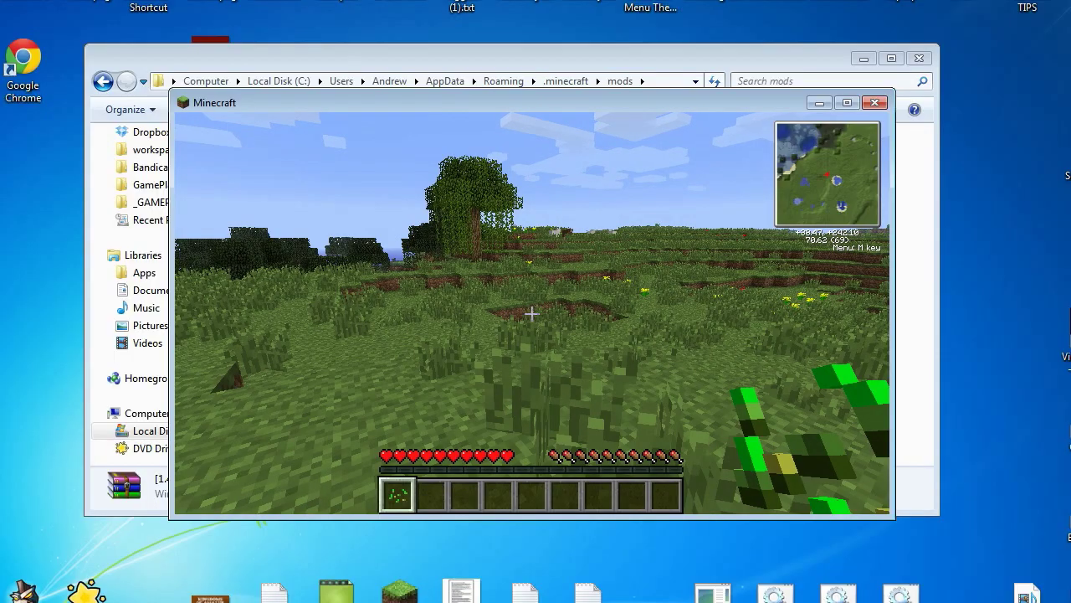
{"action": "key", "text": "w"}
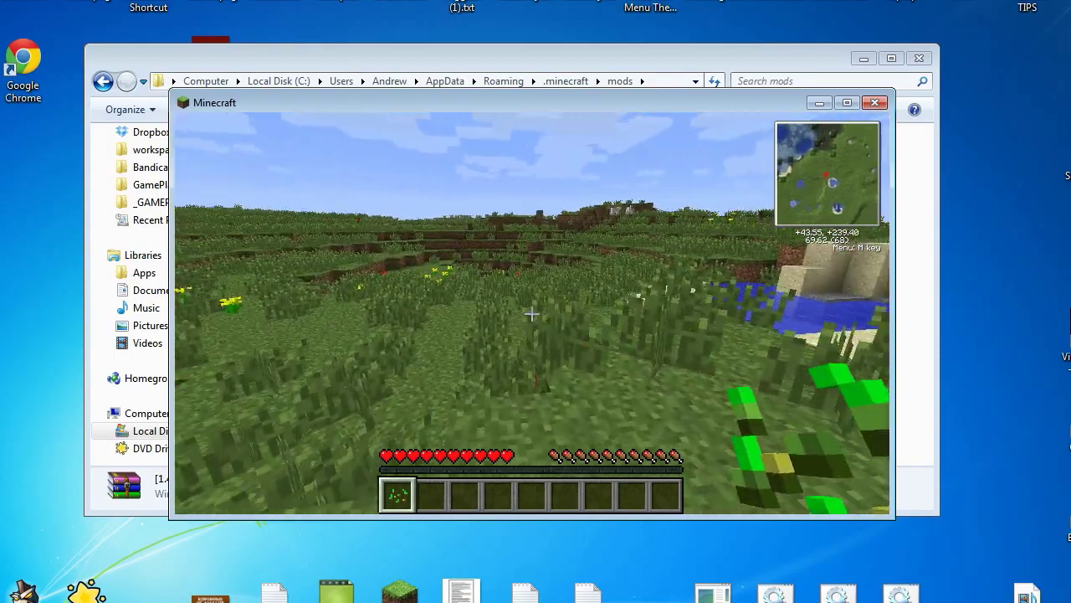
Leave the world and quit Minecraft, and close the mods folder window.
{"action": "key", "text": "Escape"}
{"action": "left_click", "coordinate": [571, 403]}
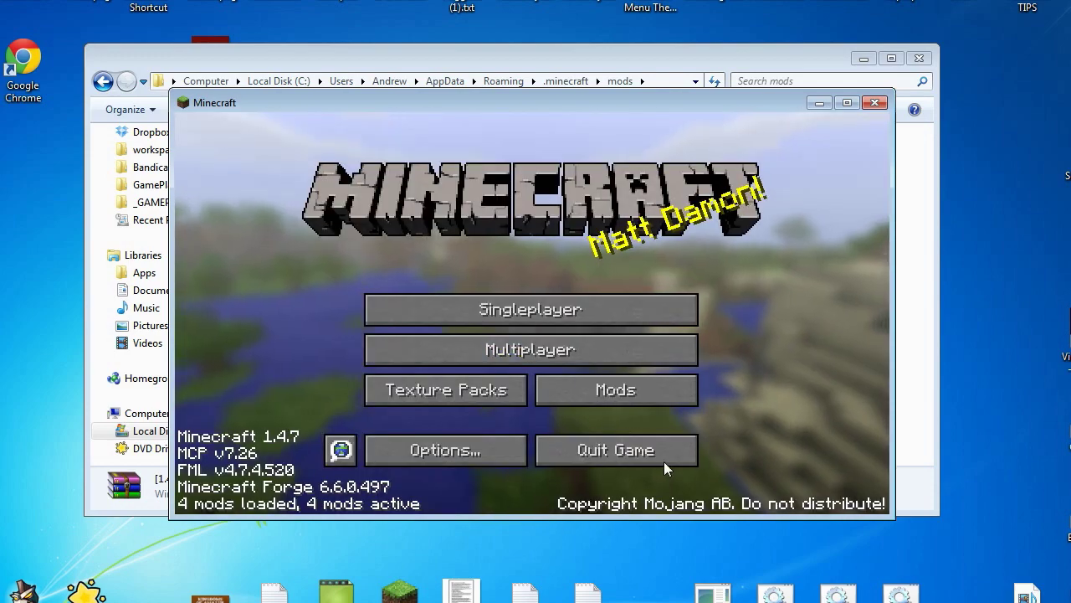
{"action": "left_click", "coordinate": [664, 459]}
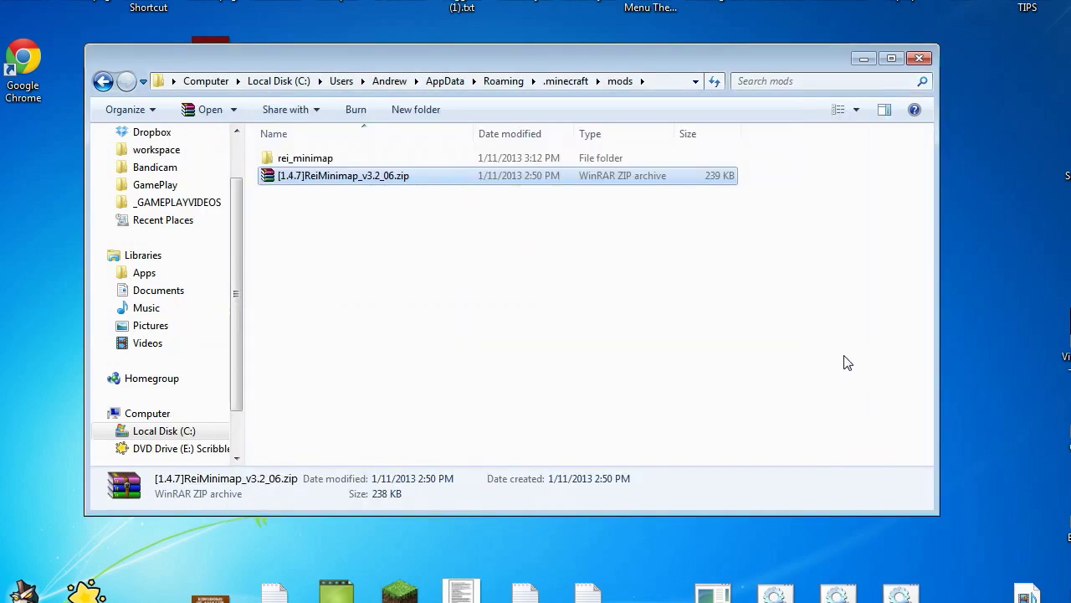
{"action": "left_click", "coordinate": [851, 281]}
{"action": "left_click", "coordinate": [919, 57]}
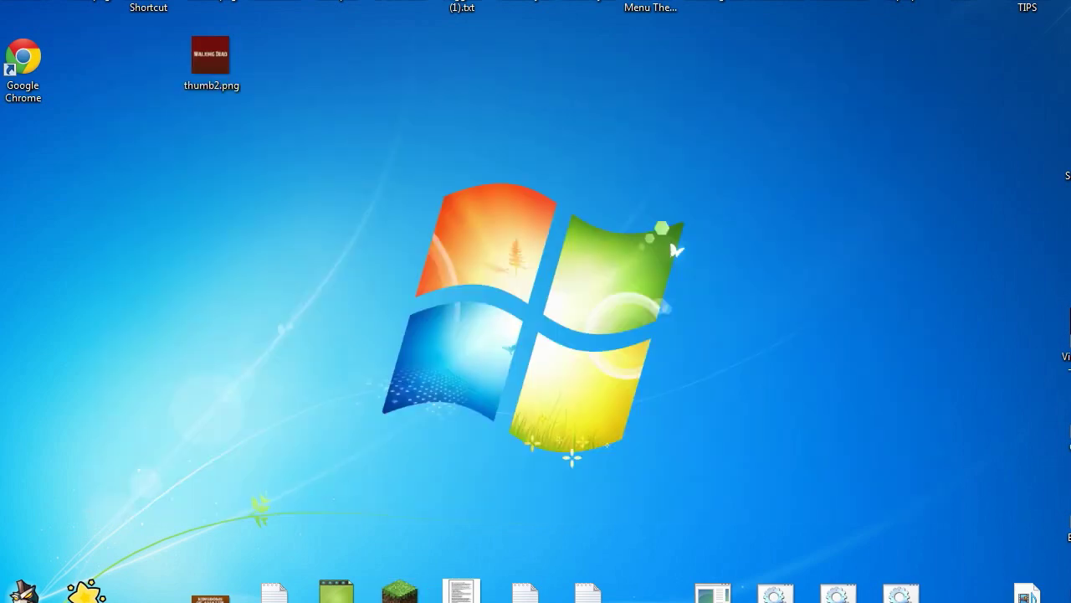
Switch to Chrome, search the web for "minecraft mods" and open the Minecraft Forum's Minecraft Mods section.
{"action": "key", "text": "alt+Tab"}
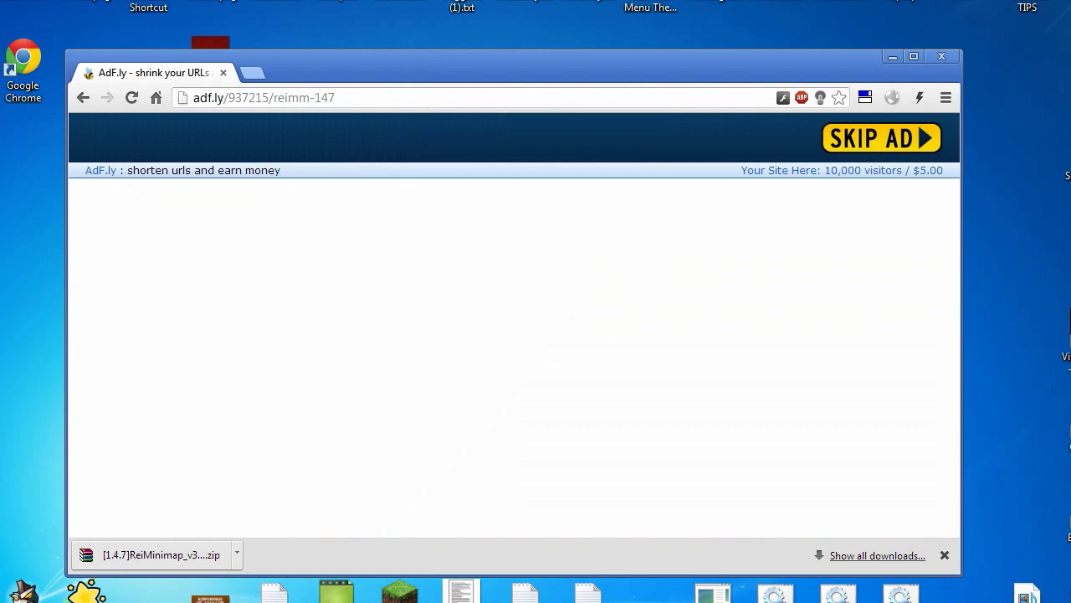
{"action": "key", "text": "ctrl+l"}
{"action": "type", "text": "minecraft mods"}
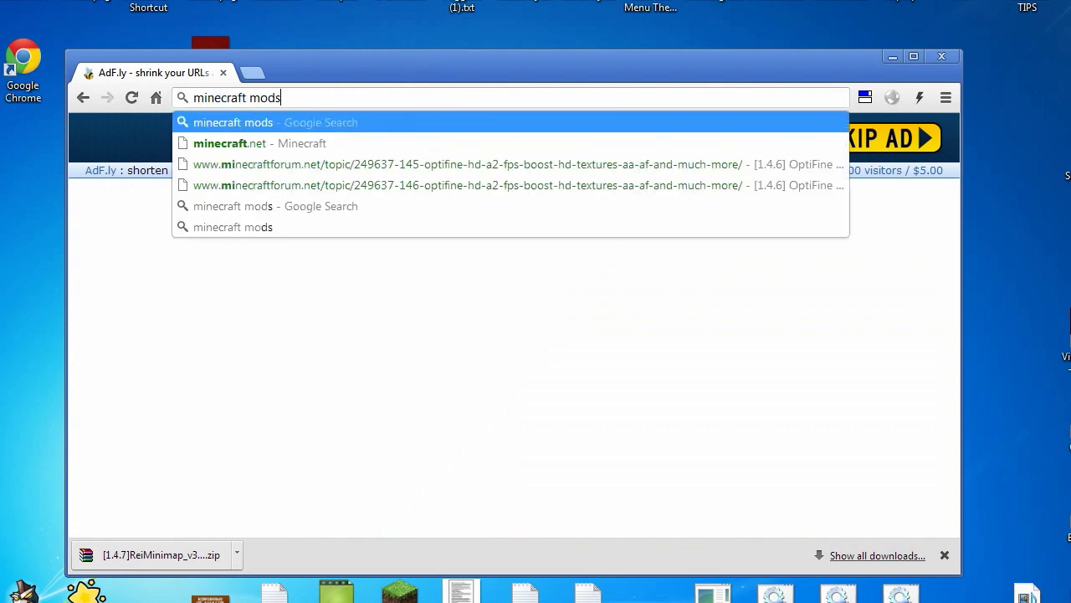
{"action": "key", "text": "Return"}
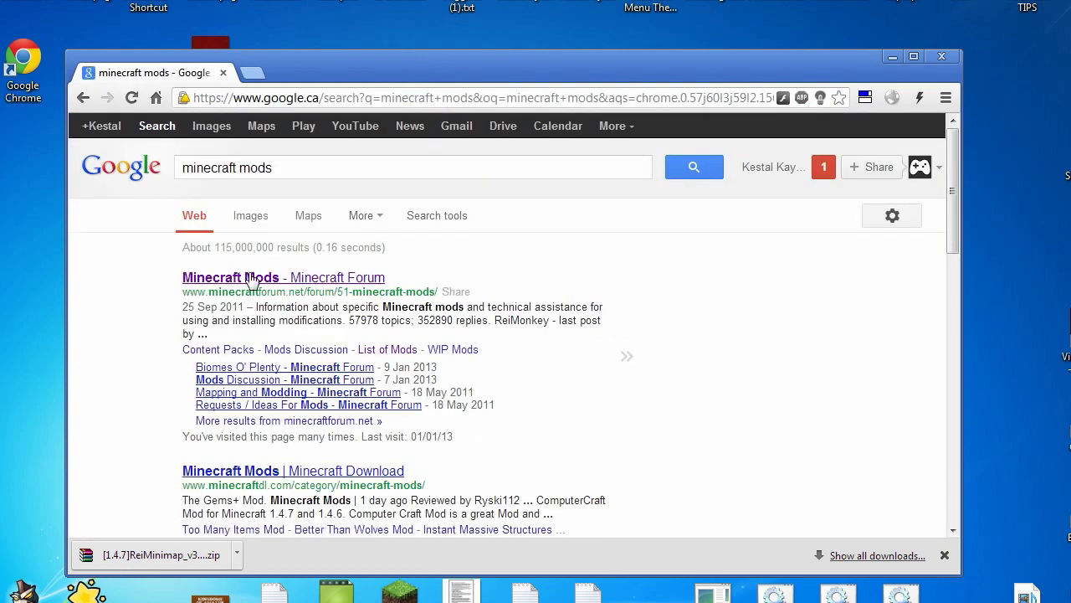
{"action": "left_click", "coordinate": [254, 278]}
Open the pinned topic "List of Mods for 1.4.6/1.4.7 (and from 1.3.2 onward)" in the forum section.
{"action": "scroll", "coordinate": [374, 324], "scroll_direction": "down", "scroll_amount": 2}
{"action": "scroll", "coordinate": [374, 324], "scroll_direction": "down", "scroll_amount": 6}
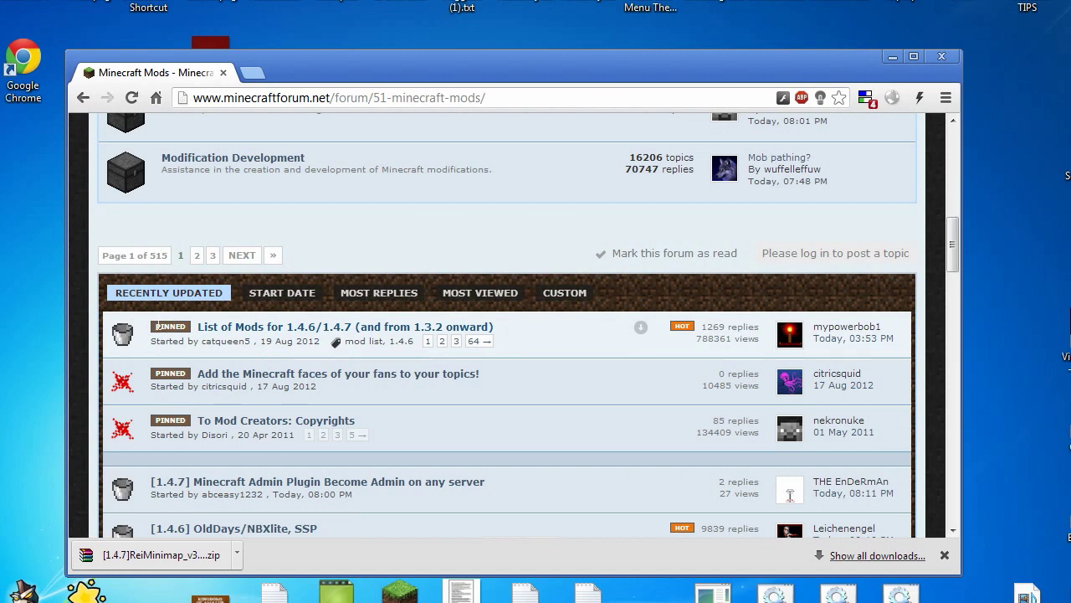
{"action": "left_click_drag", "start_coordinate": [157, 326], "coordinate": [185, 329]}
{"action": "left_click", "coordinate": [186, 327]}
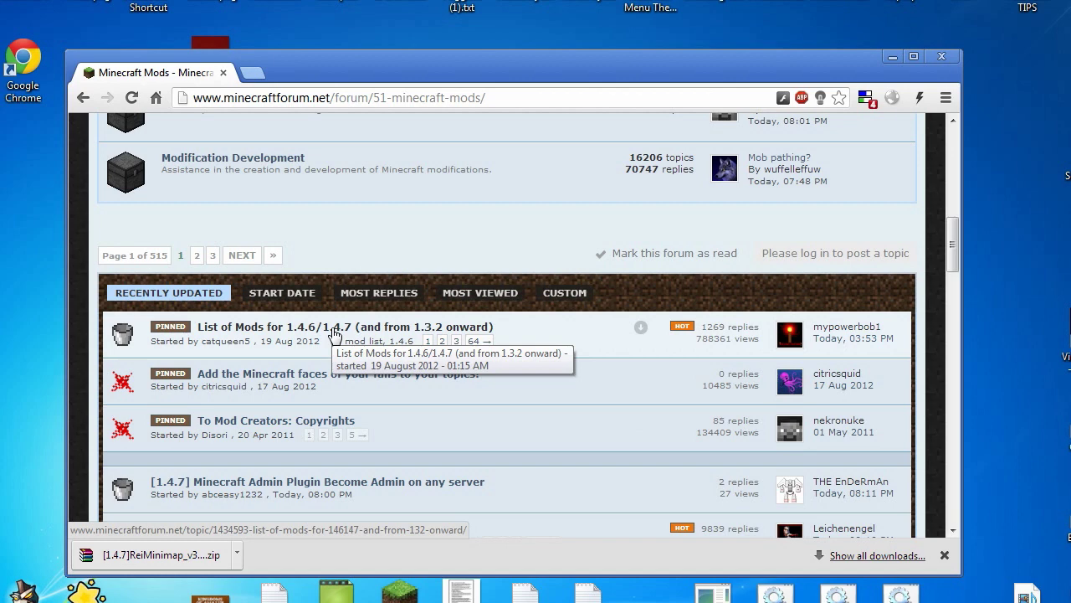
{"action": "left_click", "coordinate": [333, 327]}
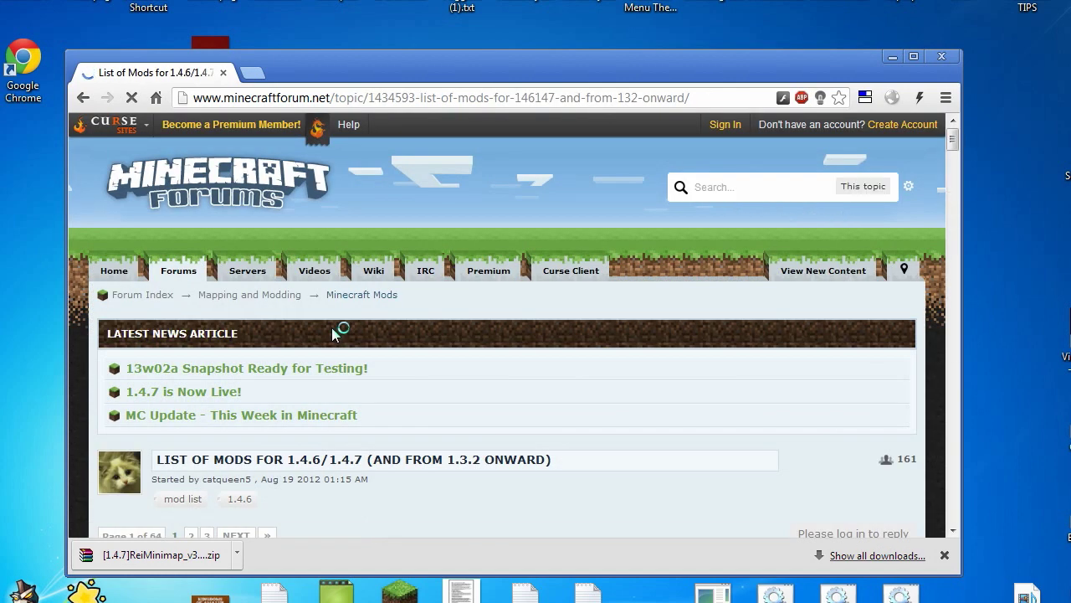
Find the 1.4.6/1.4.7 List in the first post and expand its spoiler.
{"action": "scroll", "coordinate": [335, 335], "scroll_direction": "down", "scroll_amount": 1}
{"action": "scroll", "coordinate": [454, 358], "scroll_direction": "down", "scroll_amount": 5}
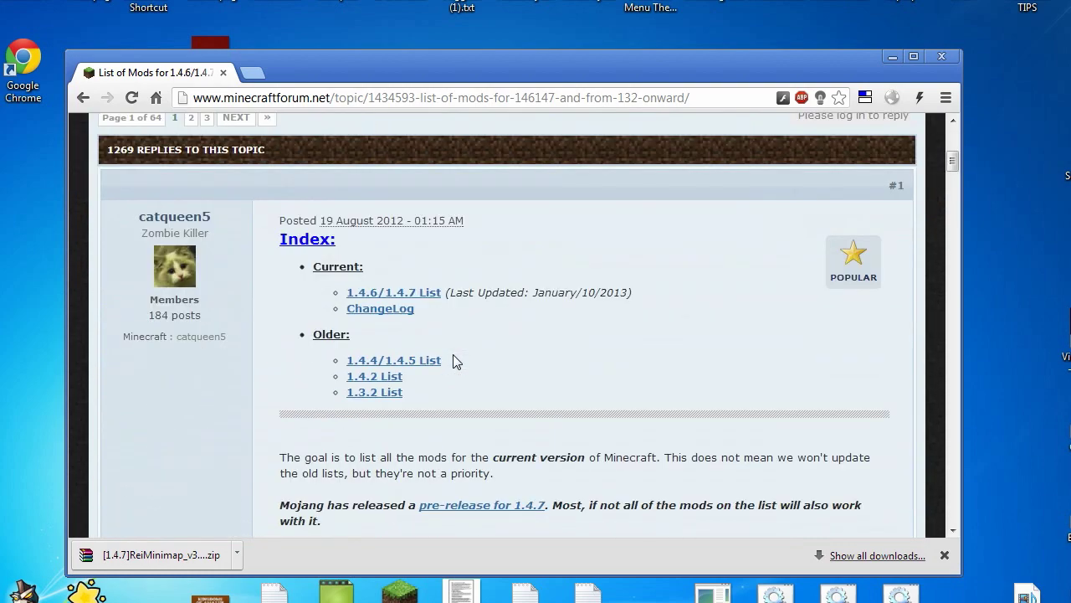
{"action": "scroll", "coordinate": [455, 358], "scroll_direction": "down", "scroll_amount": 4}
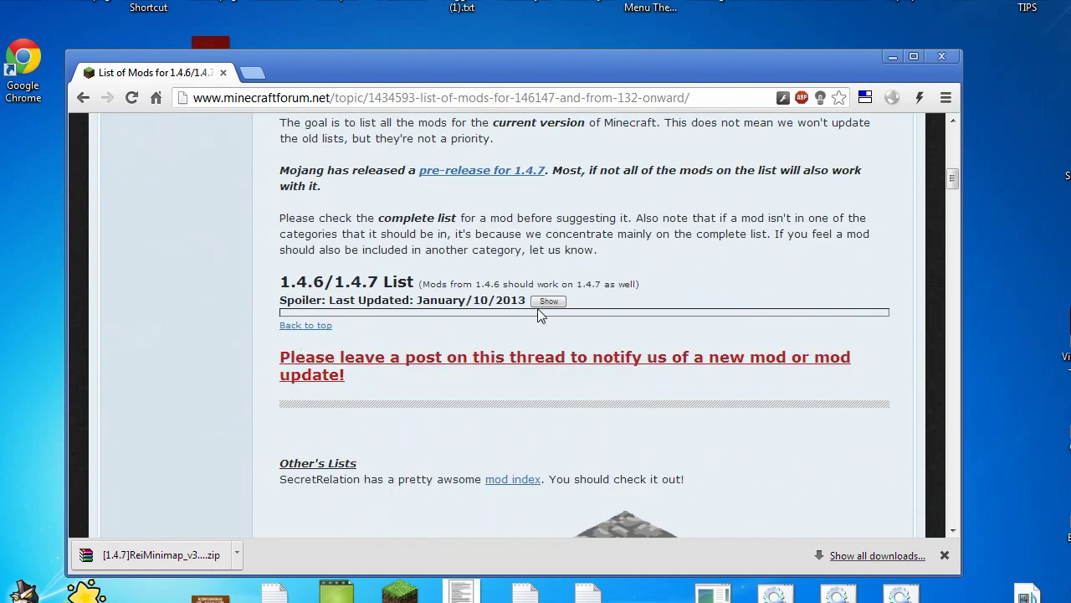
{"action": "left_click", "coordinate": [548, 301]}
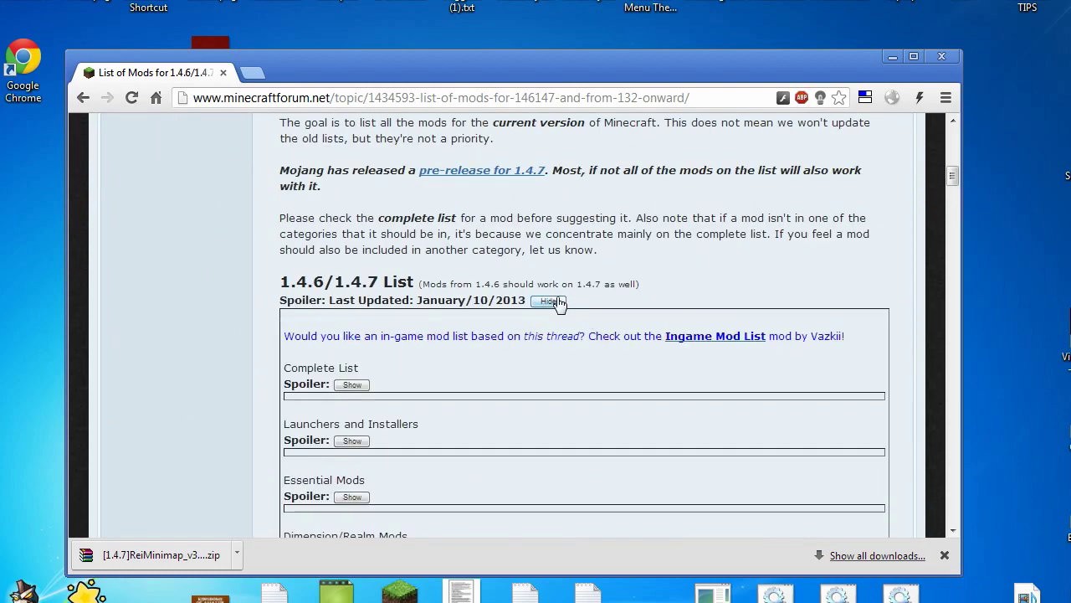
{"action": "left_click", "coordinate": [552, 301]}
{"action": "scroll", "coordinate": [209, 276], "scroll_direction": "up", "scroll_amount": 2}
{"action": "scroll", "coordinate": [355, 326], "scroll_direction": "down", "scroll_amount": 2}
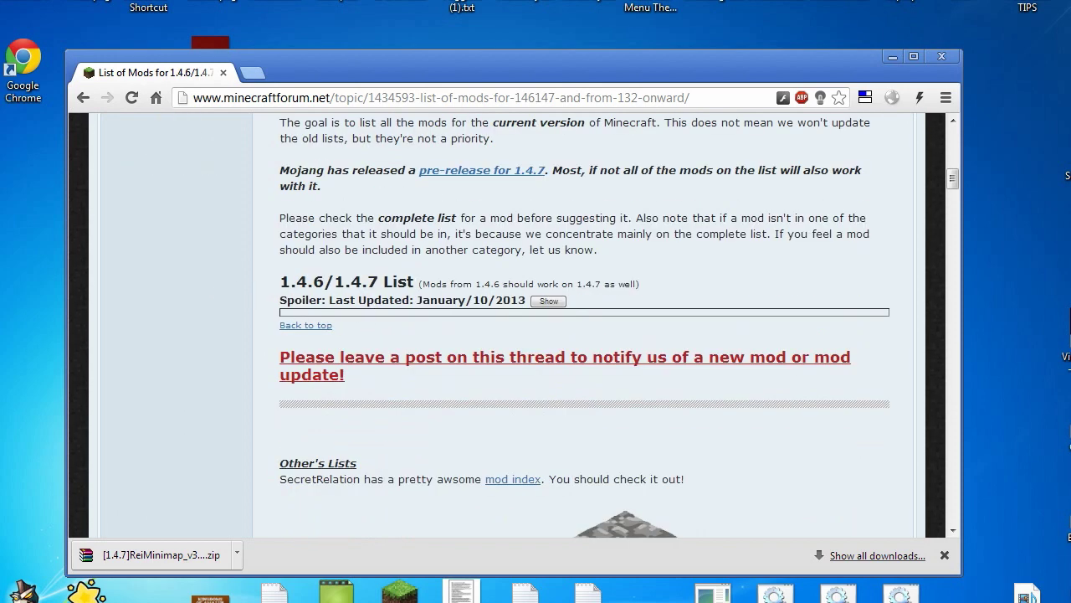
{"action": "left_click", "coordinate": [549, 301]}
Expand the Dimension/Realm Mods spoiler, review the mods and their Forge requirements, and collapse it.
{"action": "scroll", "coordinate": [527, 335], "scroll_direction": "down", "scroll_amount": 4}
{"action": "scroll", "coordinate": [251, 220], "scroll_direction": "up", "scroll_amount": 1}
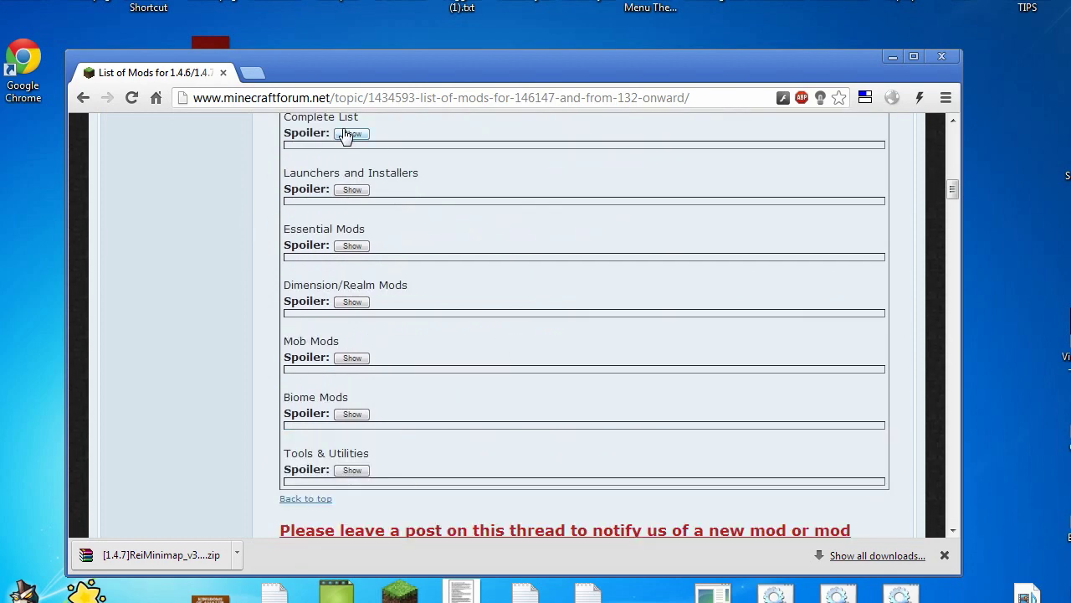
{"action": "left_click", "coordinate": [352, 303]}
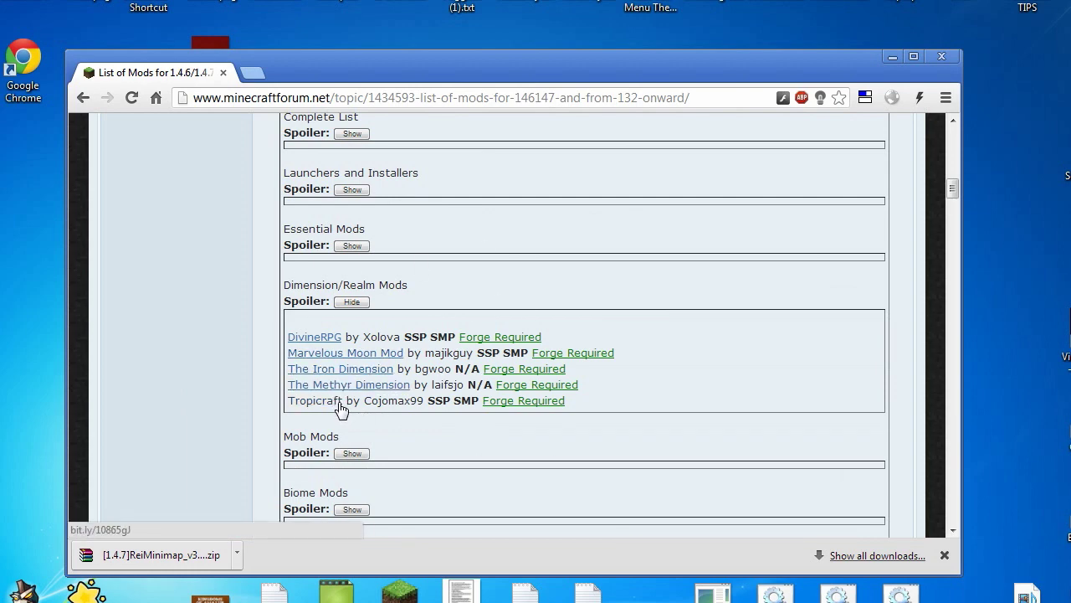
{"action": "left_click", "coordinate": [352, 303]}
{"action": "left_click", "coordinate": [352, 301]}
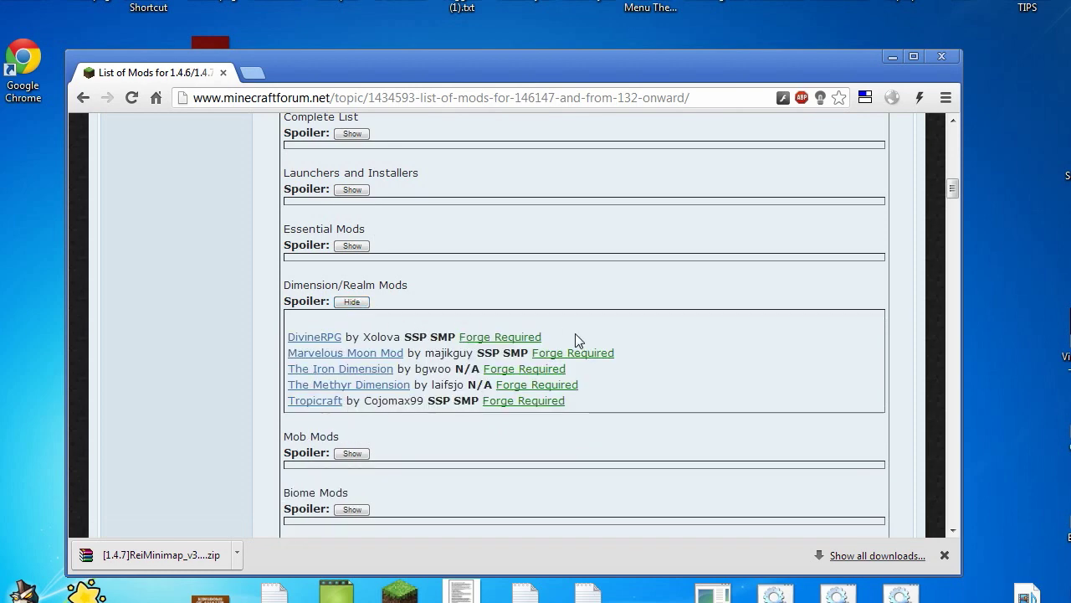
{"action": "left_click", "coordinate": [353, 303]}
Expand the Mob Mods spoiler, check the Forge label beside The Blanks Mod, and collapse the list.
{"action": "left_click", "coordinate": [352, 358]}
{"action": "scroll", "coordinate": [353, 362], "scroll_direction": "down", "scroll_amount": 1}
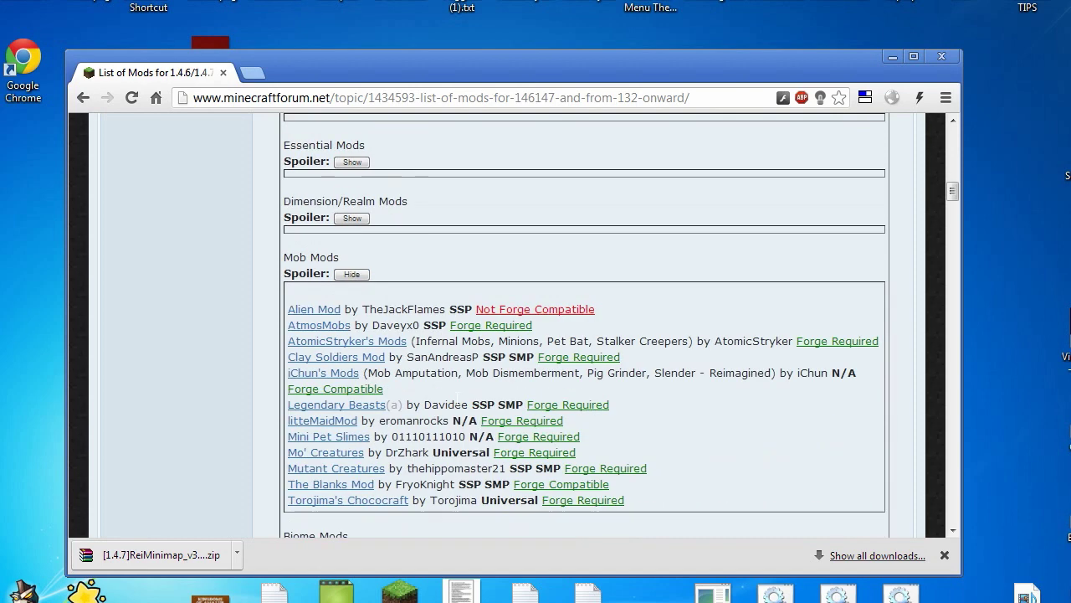
{"action": "left_click_drag", "start_coordinate": [593, 485], "coordinate": [505, 485]}
{"action": "left_click", "coordinate": [514, 484]}
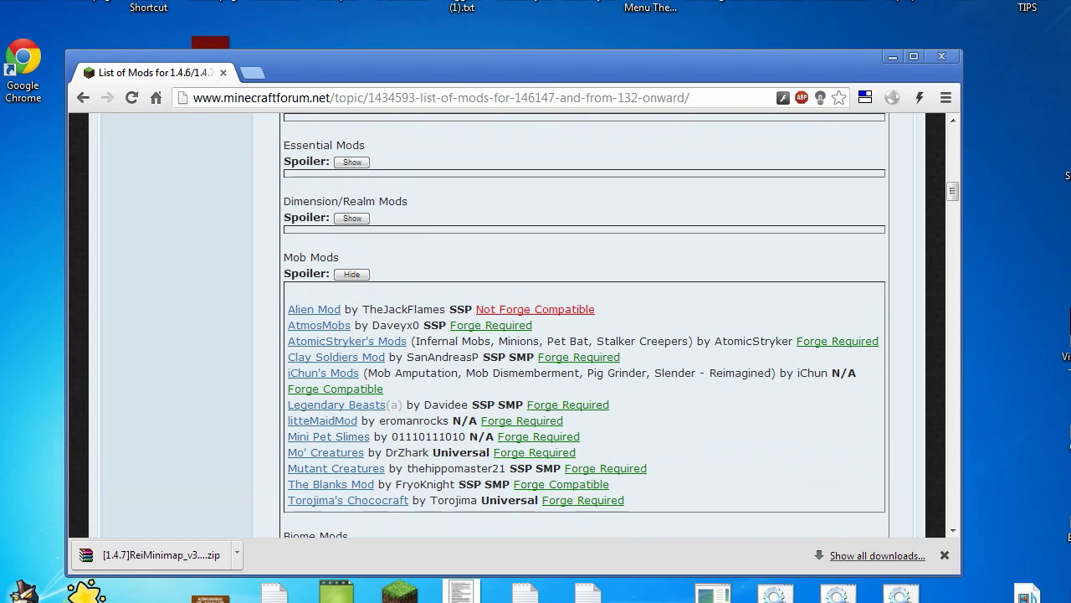
{"action": "left_click", "coordinate": [349, 276]}
View the Tools & Utilities and Biome Mods spoilers one after the other, collapsing each.
{"action": "left_click", "coordinate": [352, 387]}
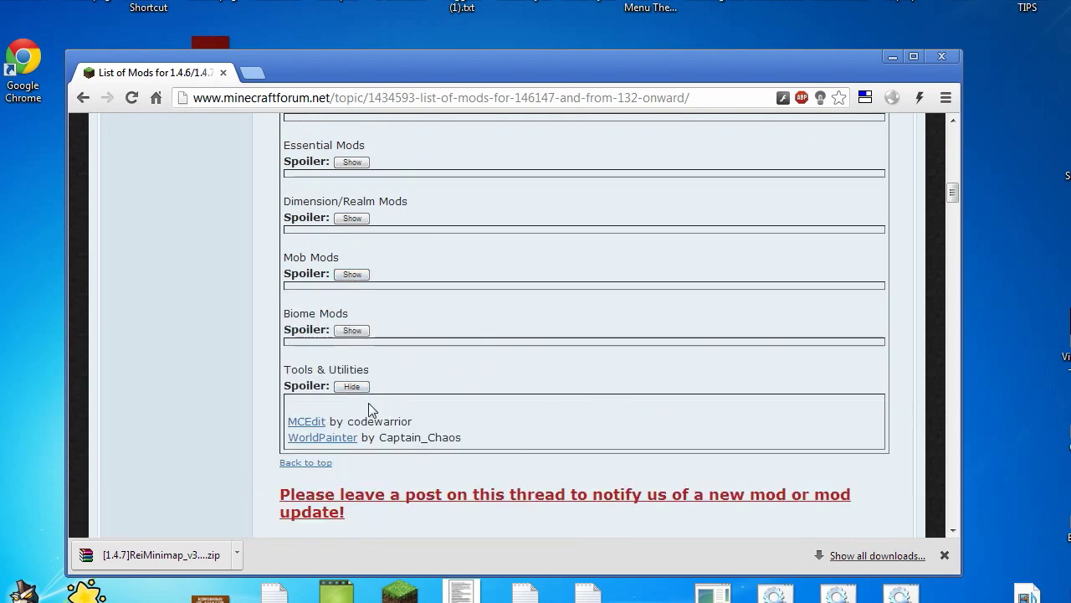
{"action": "left_click", "coordinate": [352, 386]}
{"action": "left_click", "coordinate": [352, 331]}
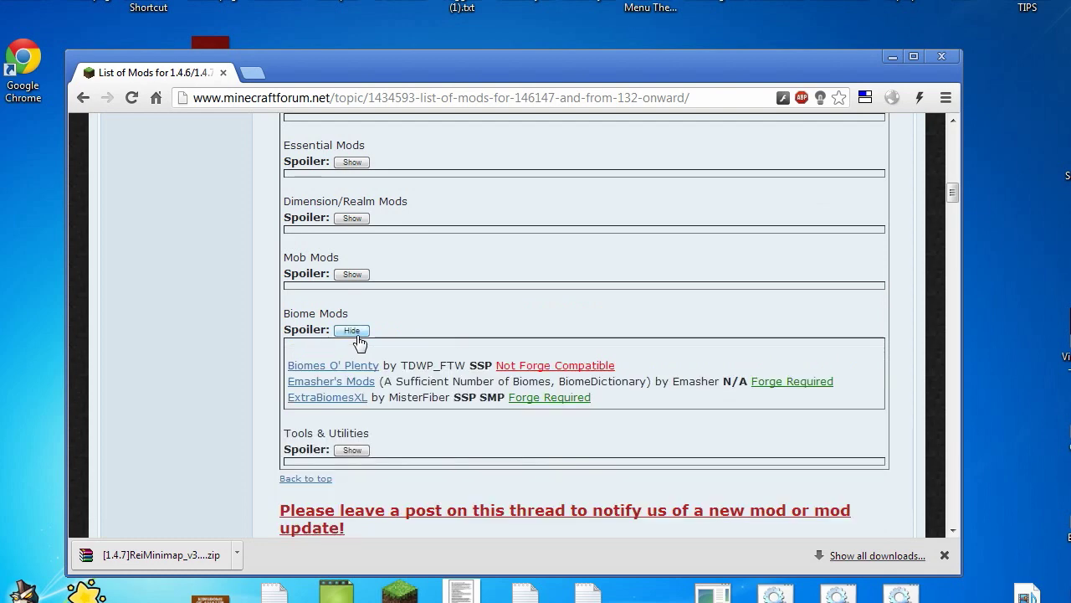
{"action": "left_click", "coordinate": [353, 330]}
View the Launchers and Installers and Essential Mods spoilers in turn, collapsing each.
{"action": "scroll", "coordinate": [364, 345], "scroll_direction": "up", "scroll_amount": 1}
{"action": "left_click", "coordinate": [352, 275]}
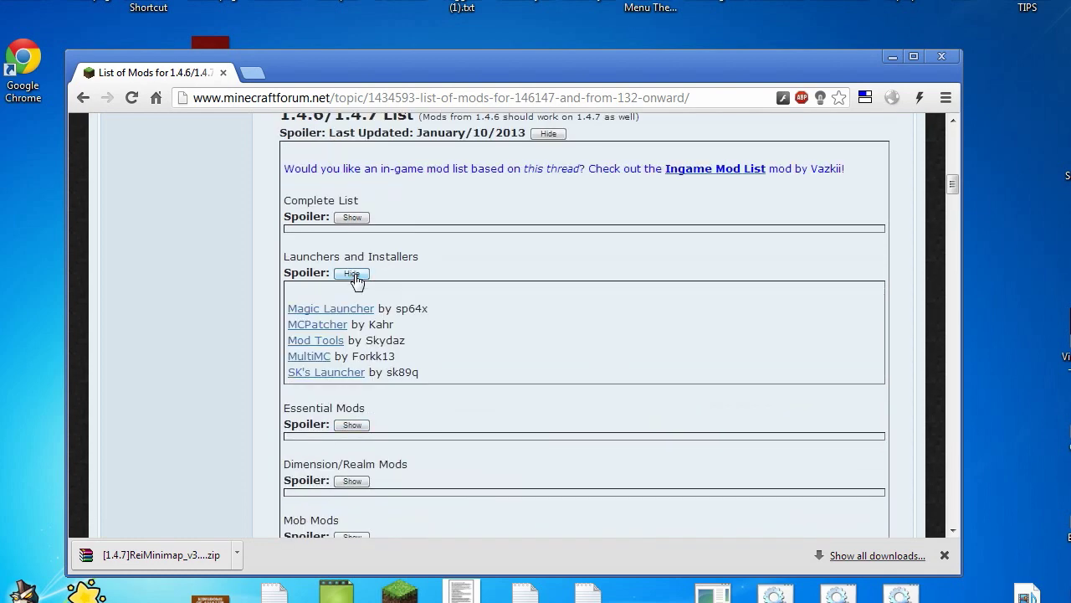
{"action": "left_click", "coordinate": [351, 274]}
{"action": "left_click", "coordinate": [352, 329]}
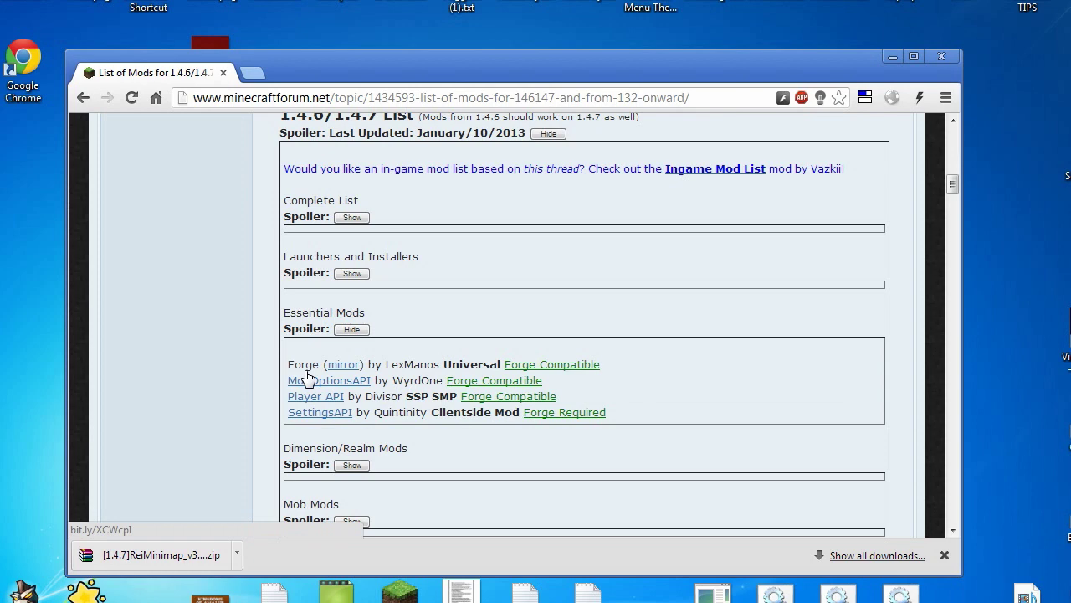
{"action": "left_click", "coordinate": [351, 329]}
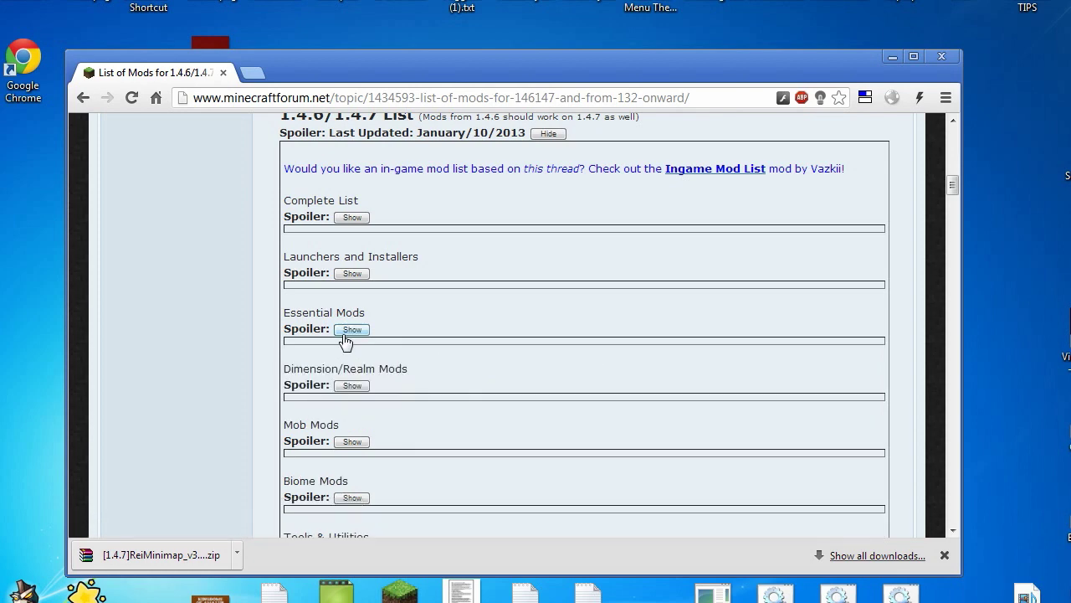
Expand the Complete List spoiler and highlight the "Forge Compatible" label beside Ancient Warfare.
{"action": "scroll", "coordinate": [359, 317], "scroll_direction": "up", "scroll_amount": 1}
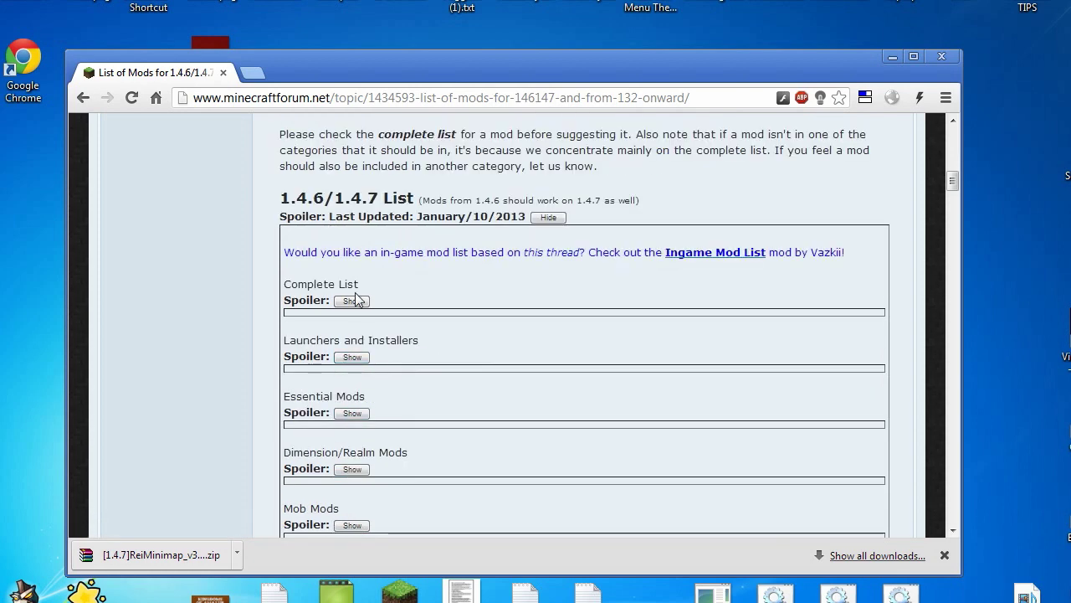
{"action": "left_click", "coordinate": [358, 301]}
{"action": "scroll", "coordinate": [690, 291], "scroll_direction": "down", "scroll_amount": 2}
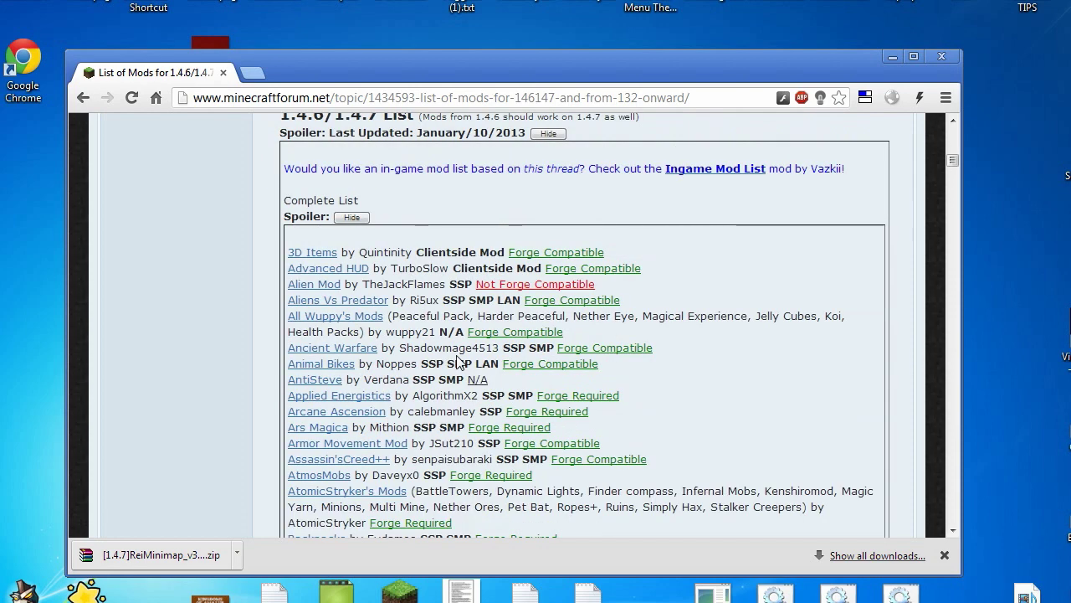
{"action": "left_click_drag", "start_coordinate": [617, 264], "coordinate": [565, 264]}
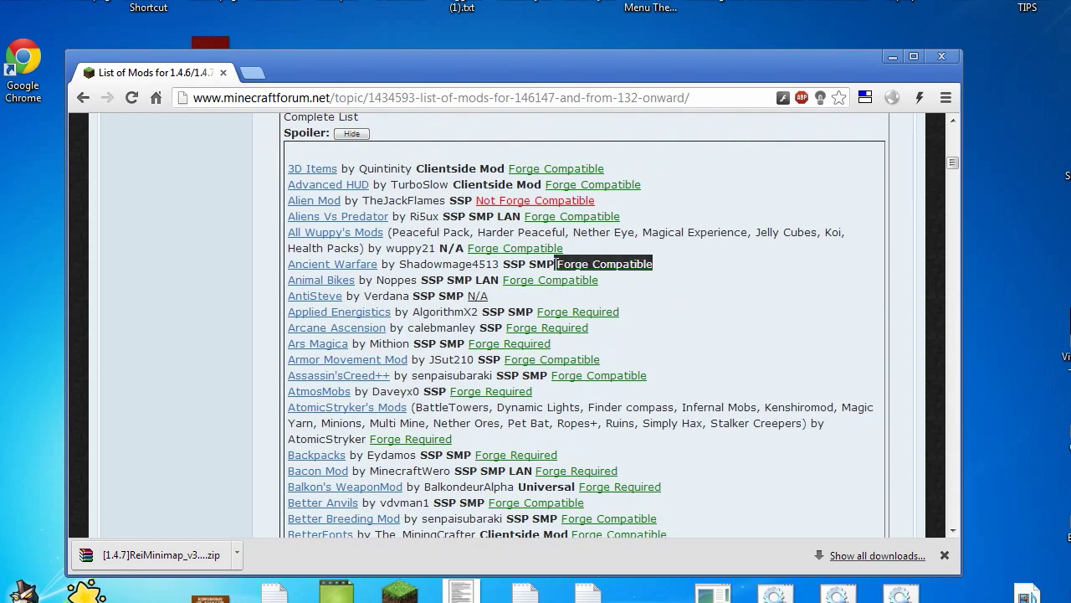
Clear the highlight beside Ancient Warfare and highlight the "Forge Required" label beside Arcane Ascension.
{"action": "left_click", "coordinate": [558, 263]}
{"action": "right_click", "coordinate": [600, 375]}
{"action": "key", "text": "Escape"}
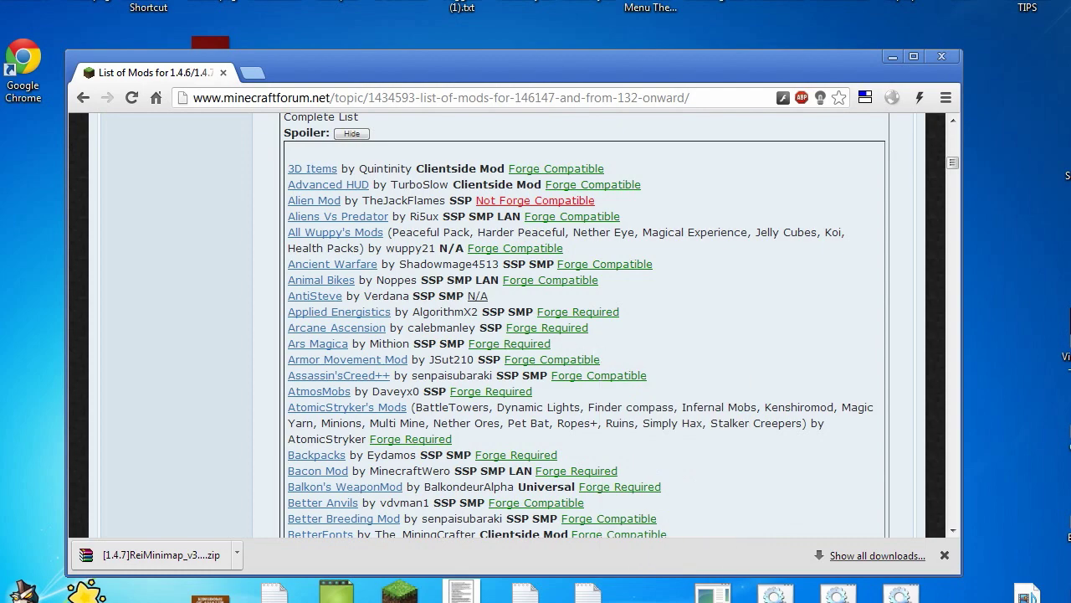
{"action": "left_click_drag", "start_coordinate": [506, 327], "coordinate": [579, 328]}
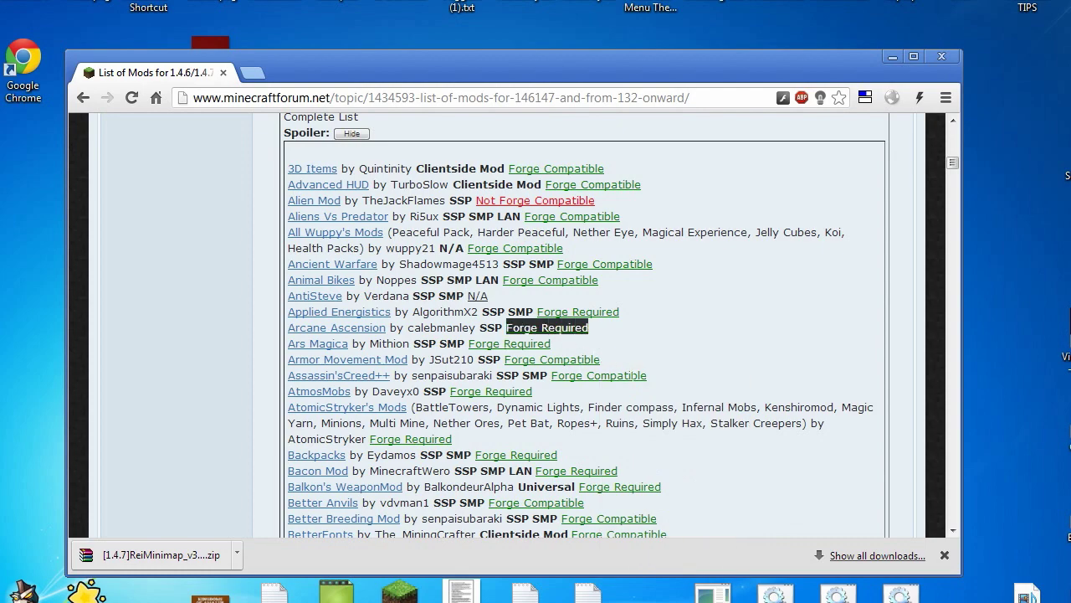
Find Invasion Mod in the Complete List, open its topic, and go to the Client & Server installation instructions.
{"action": "scroll", "coordinate": [657, 438], "scroll_direction": "down", "scroll_amount": 15}
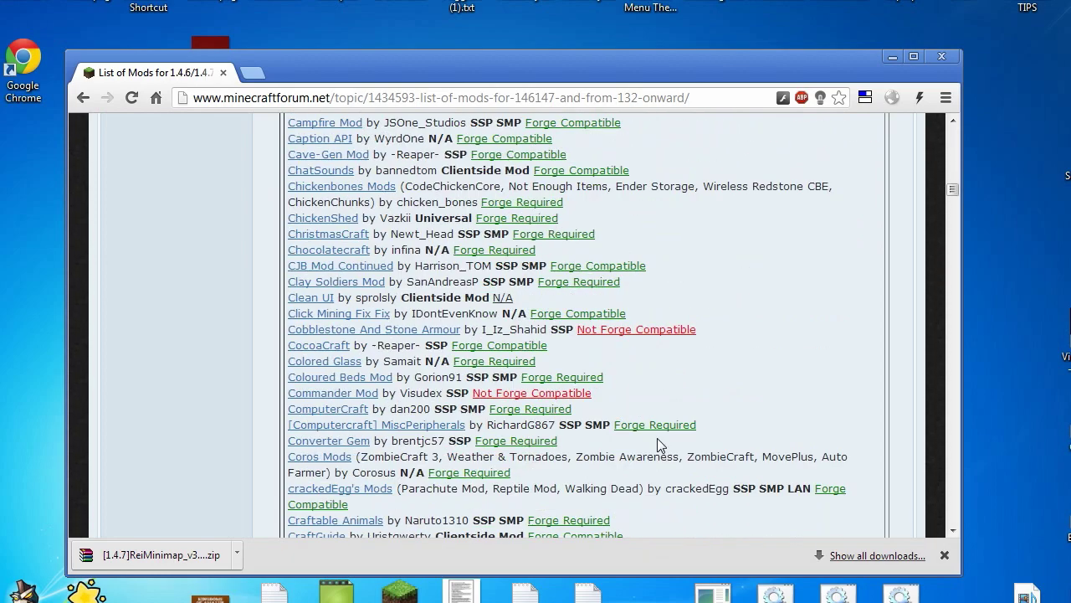
{"action": "scroll", "coordinate": [657, 437], "scroll_direction": "down", "scroll_amount": 20}
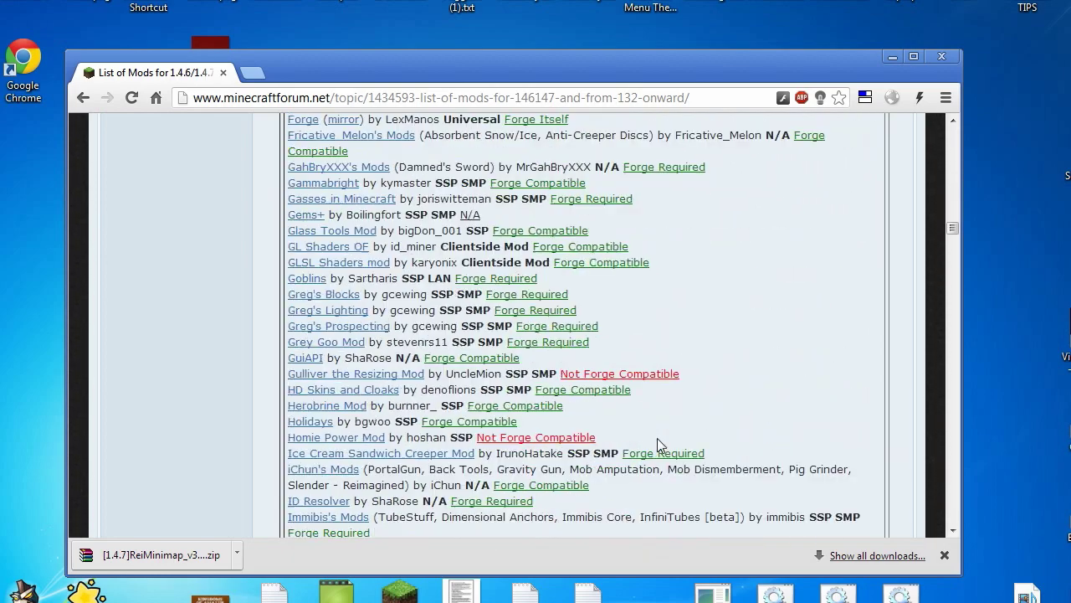
{"action": "scroll", "coordinate": [659, 434], "scroll_direction": "down", "scroll_amount": 10}
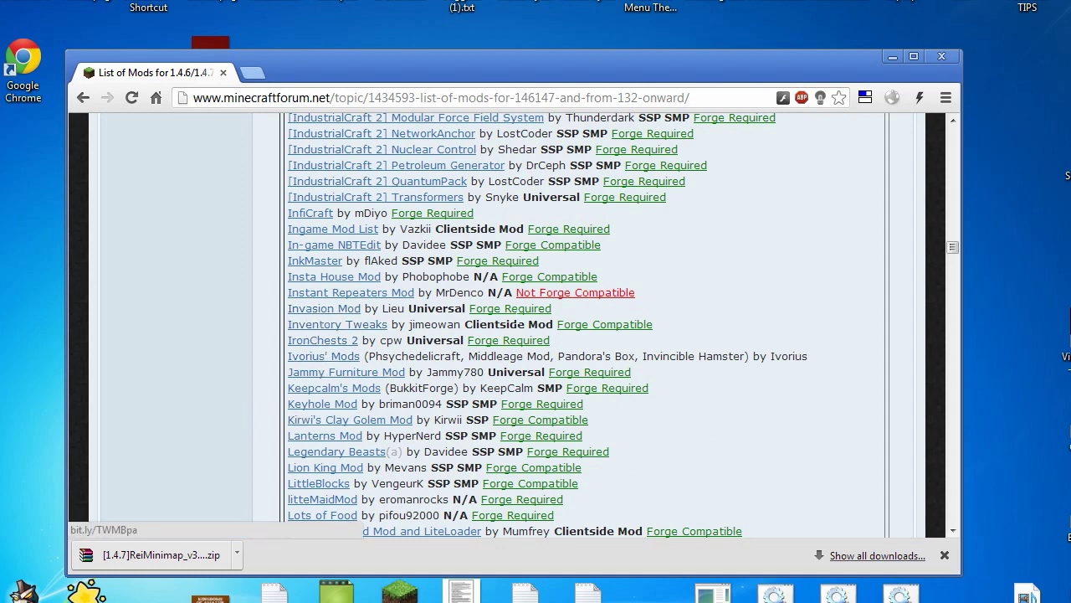
{"action": "left_click", "coordinate": [334, 309]}
{"action": "scroll", "coordinate": [478, 426], "scroll_direction": "down", "scroll_amount": 15}
{"action": "scroll", "coordinate": [478, 417], "scroll_direction": "down", "scroll_amount": 20}
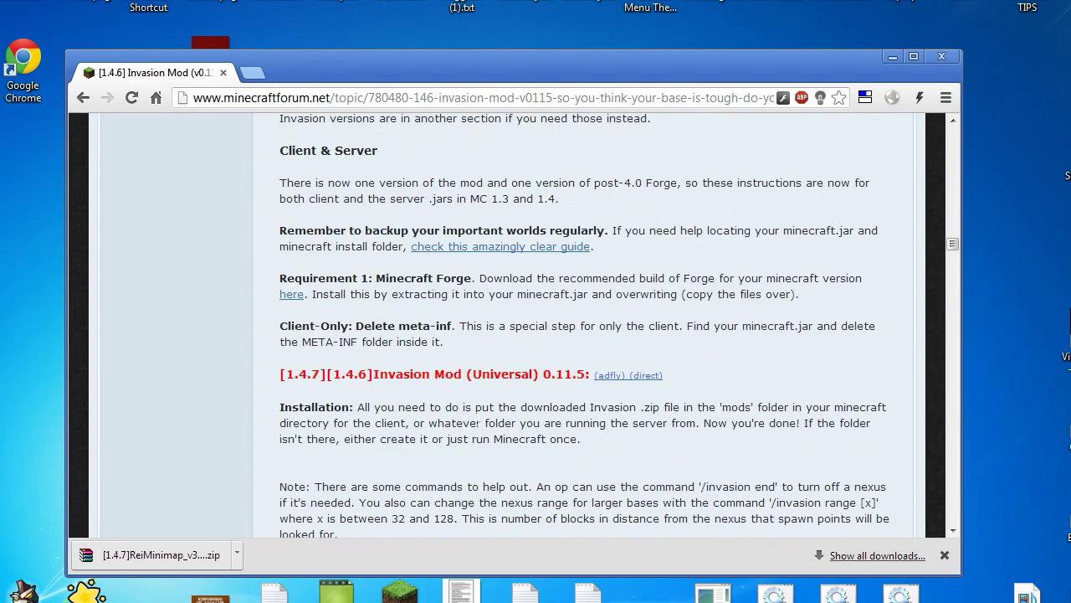
Look through the Invasion Mod topic's older-version and troubleshooting sections, and return to the Client & Server instructions.
{"action": "scroll", "coordinate": [480, 422], "scroll_direction": "down", "scroll_amount": 10}
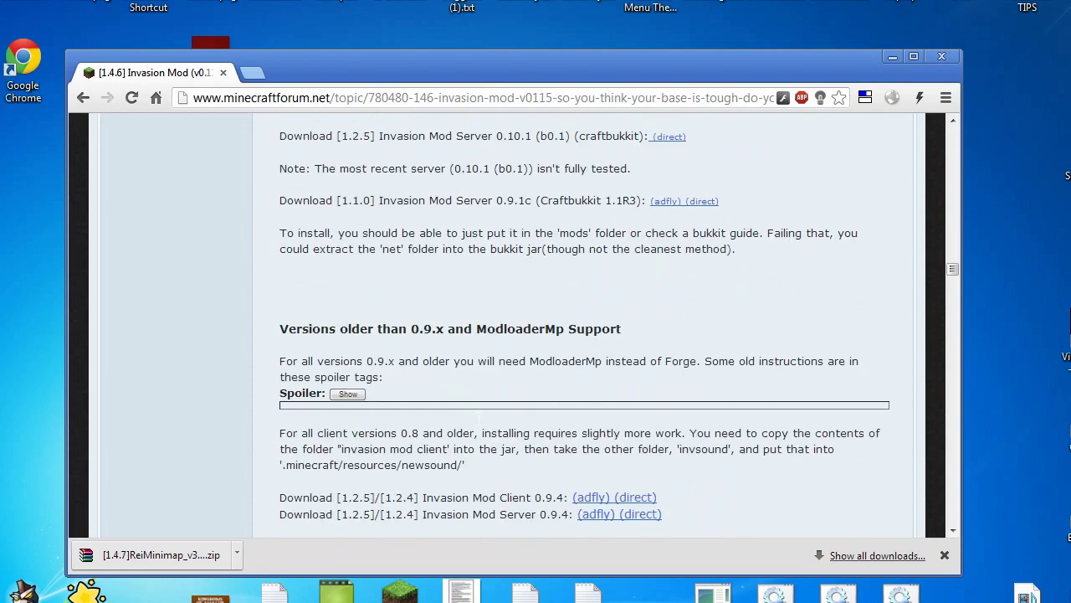
{"action": "scroll", "coordinate": [477, 417], "scroll_direction": "down", "scroll_amount": 20}
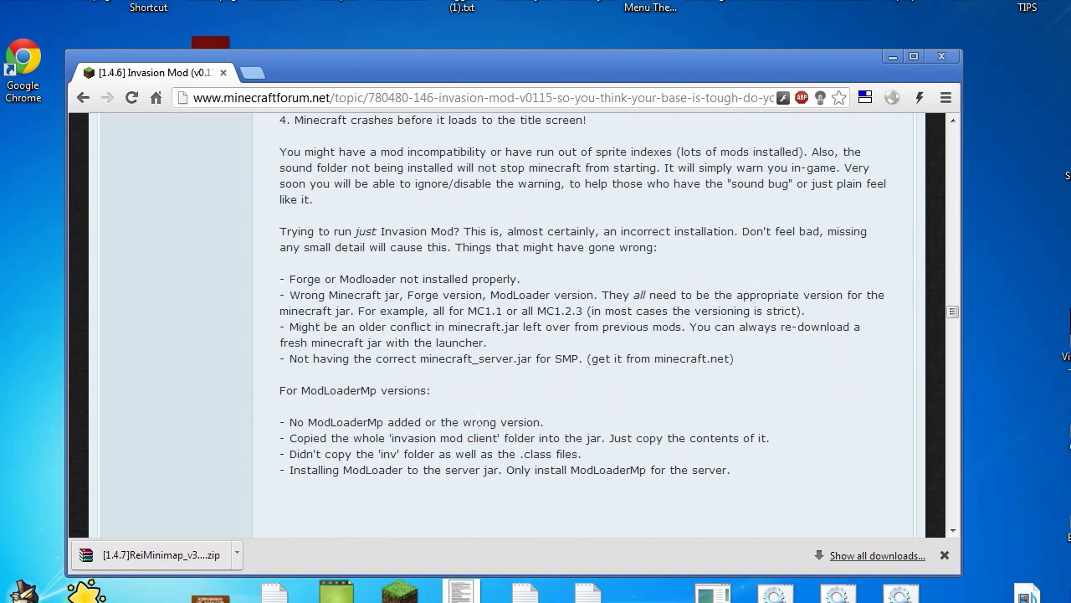
{"action": "scroll", "coordinate": [479, 423], "scroll_direction": "down", "scroll_amount": 4}
{"action": "scroll", "coordinate": [477, 424], "scroll_direction": "down", "scroll_amount": 3}
{"action": "scroll", "coordinate": [477, 424], "scroll_direction": "up", "scroll_amount": 5}
{"action": "scroll", "coordinate": [477, 418], "scroll_direction": "up", "scroll_amount": 20}
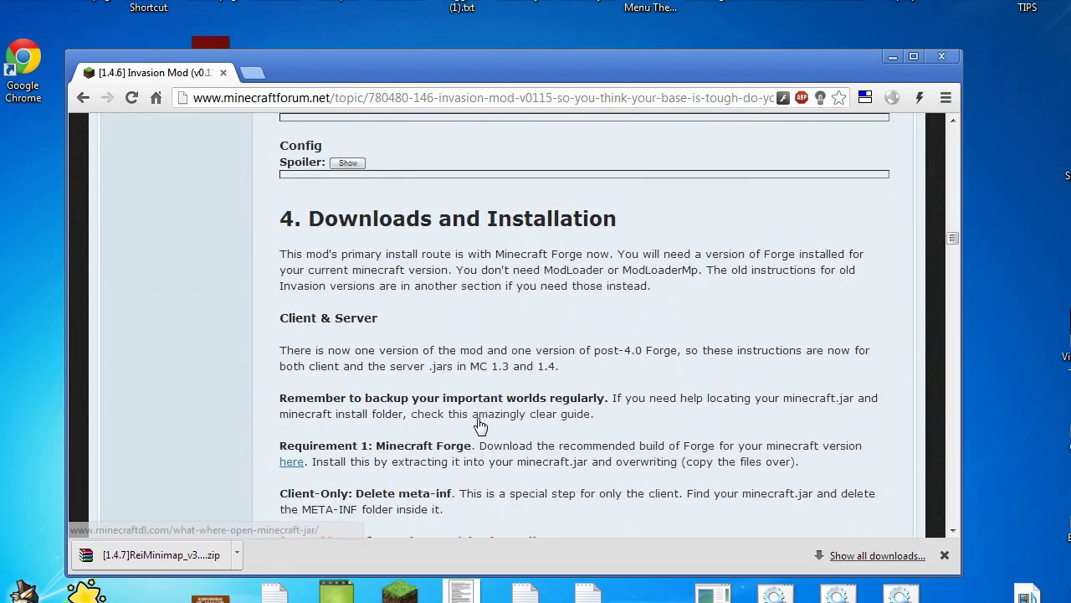
{"action": "scroll", "coordinate": [480, 427], "scroll_direction": "down", "scroll_amount": 2}
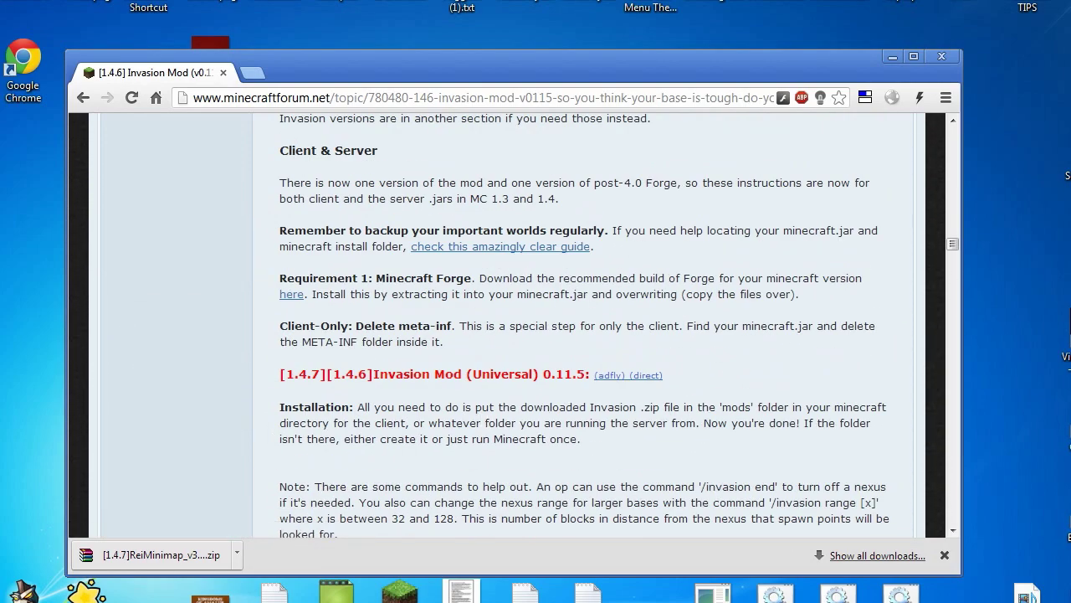
Highlight parts of the Invasion Mod Installation paragraph about the 'mods' folder, return to the start of the topic, and close the browser.
{"action": "triple_click", "coordinate": [360, 407]}
{"action": "left_click", "coordinate": [575, 439]}
{"action": "left_click_drag", "start_coordinate": [666, 407], "coordinate": [807, 438]}
{"action": "left_click", "coordinate": [807, 438]}
{"action": "scroll", "coordinate": [805, 439], "scroll_direction": "up", "scroll_amount": 20}
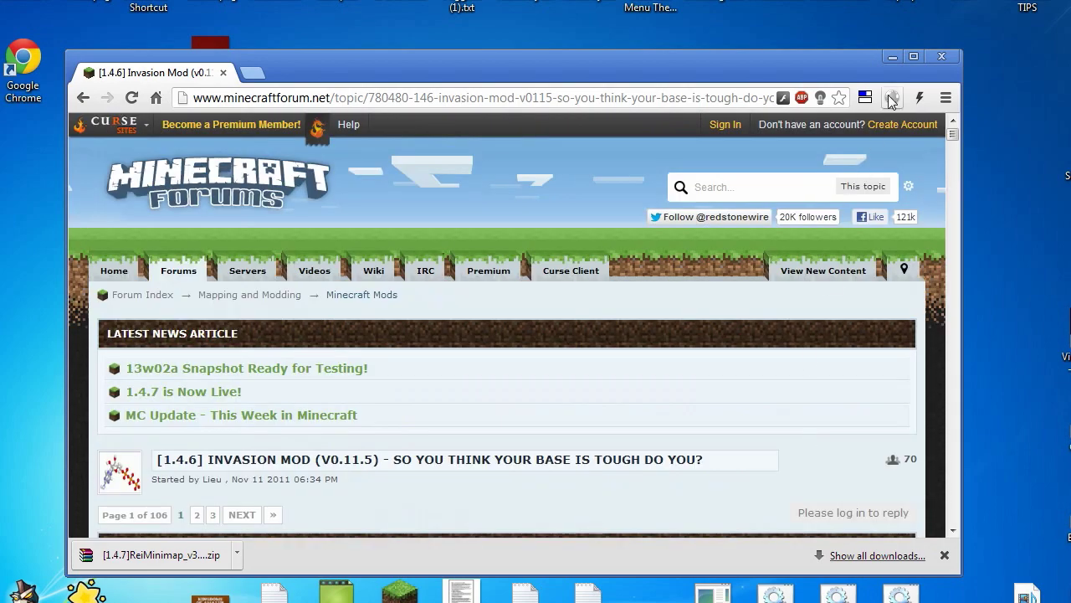
{"action": "left_click", "coordinate": [941, 58]}
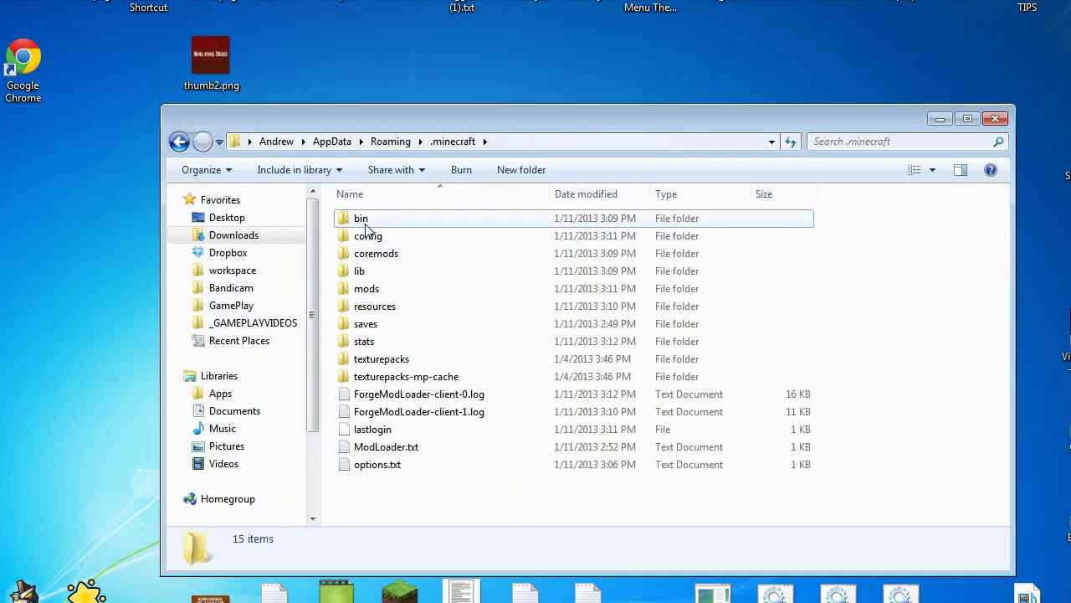
Open the bin folder inside .minecraft, duplicate minecraft.jar there as a backup, and select the original file.
{"action": "double_click", "coordinate": [366, 219]}
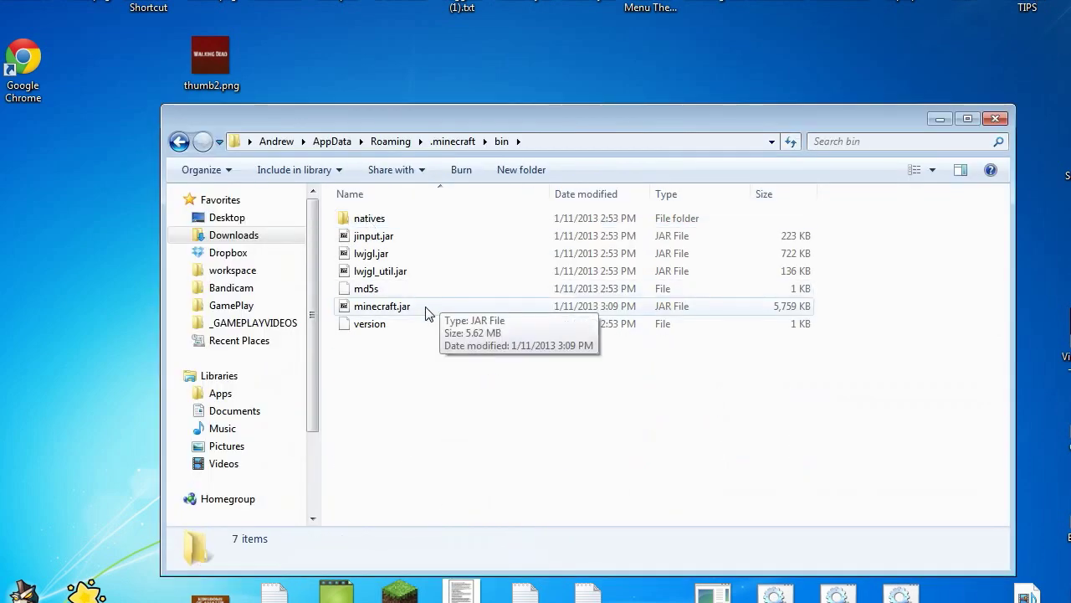
{"action": "left_click", "coordinate": [426, 312]}
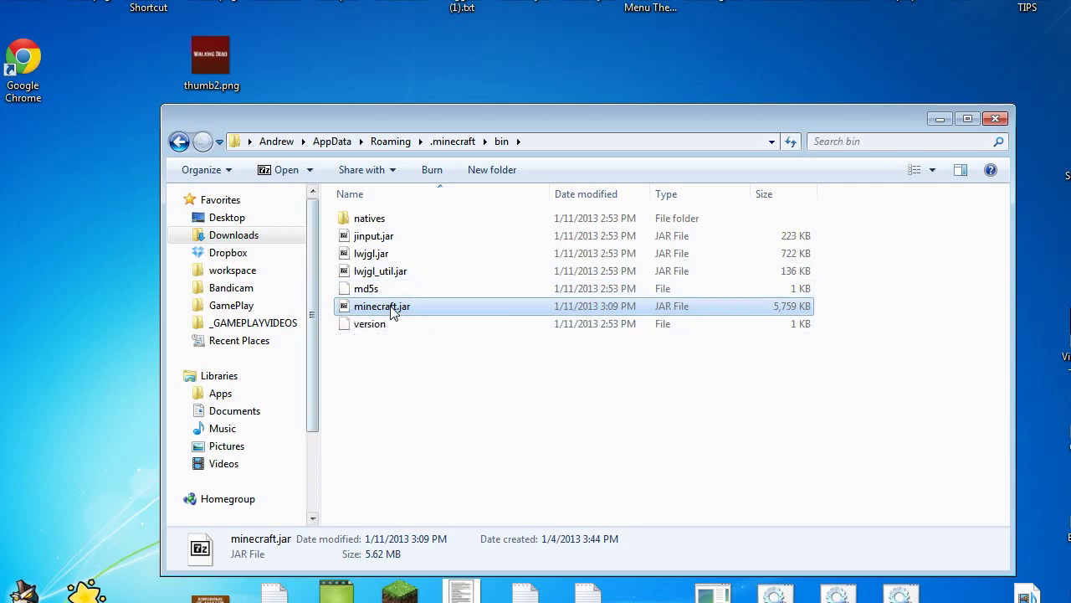
{"action": "key", "text": "ctrl+v"}
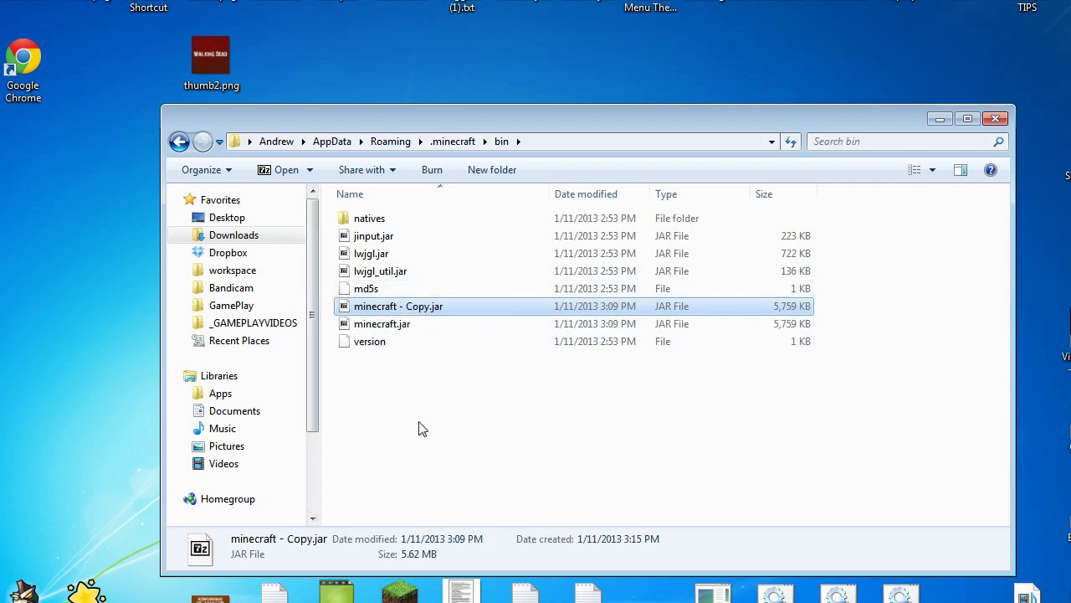
{"action": "left_click", "coordinate": [415, 333]}
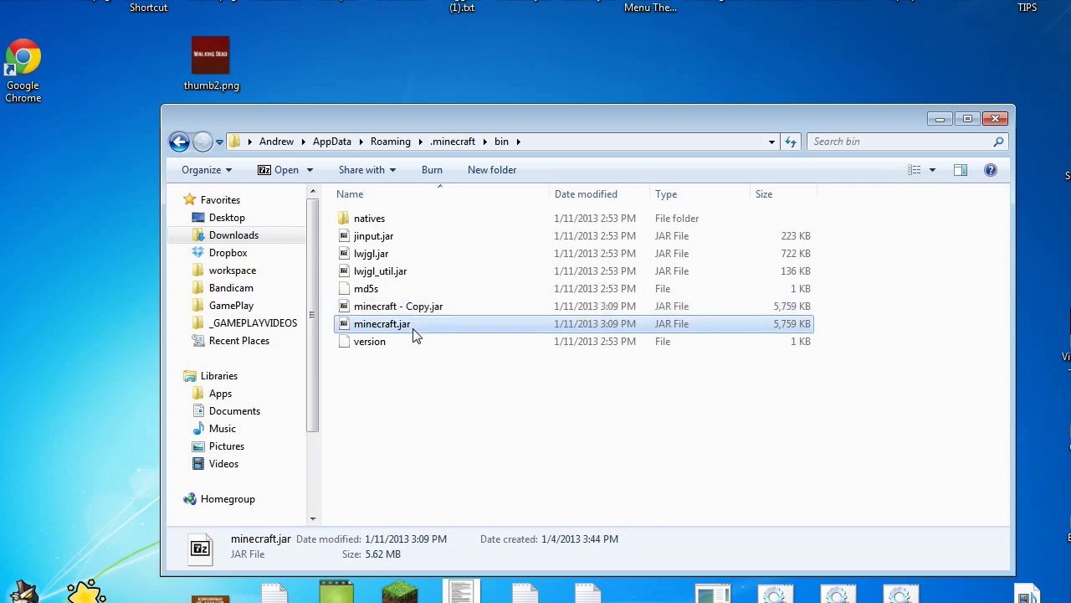